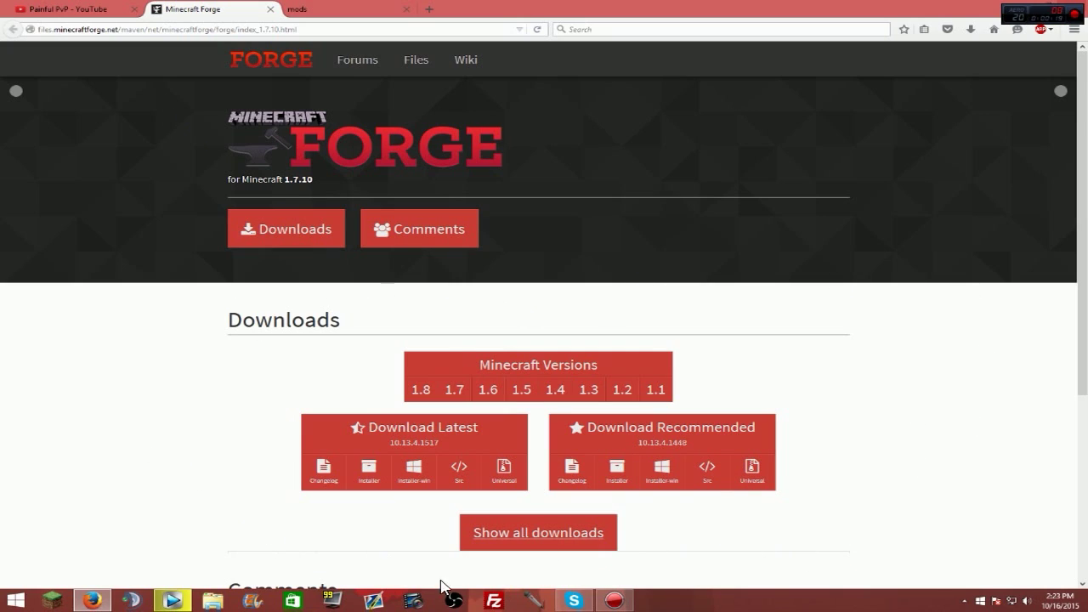
# Copy the web address of the Forge download page for Minecraft 1.7.10
pyautogui.click(155, 30)
pyautogui.rightClick(154, 30)
pyautogui.click(185, 65)
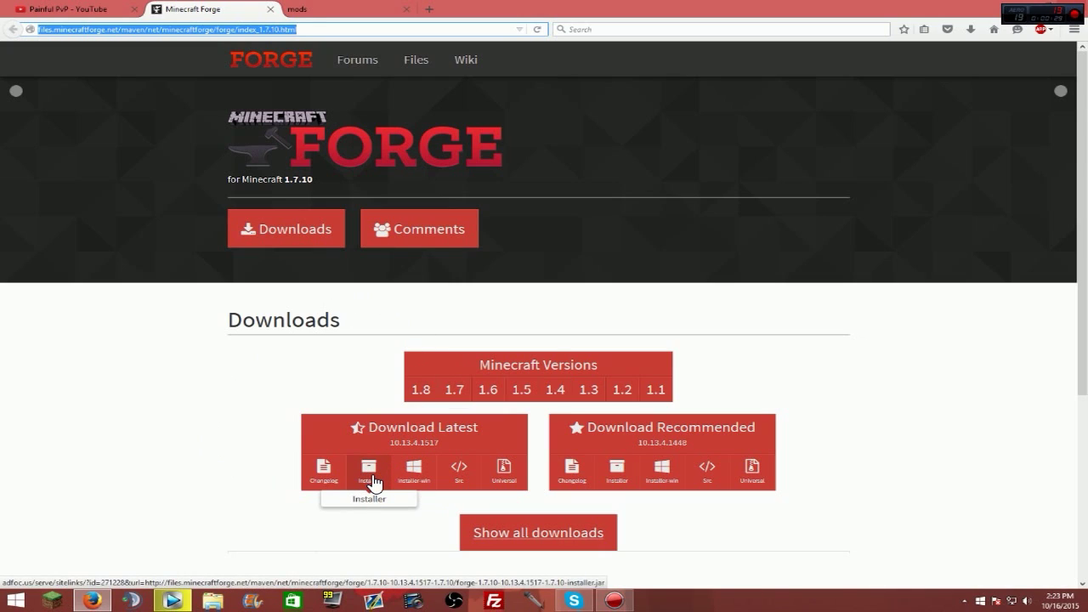
# Download the latest Forge 10.13.4.1517 installer for Minecraft 1.7.10, skipping the advertisement page and saving the jar file
pyautogui.click(374, 483)
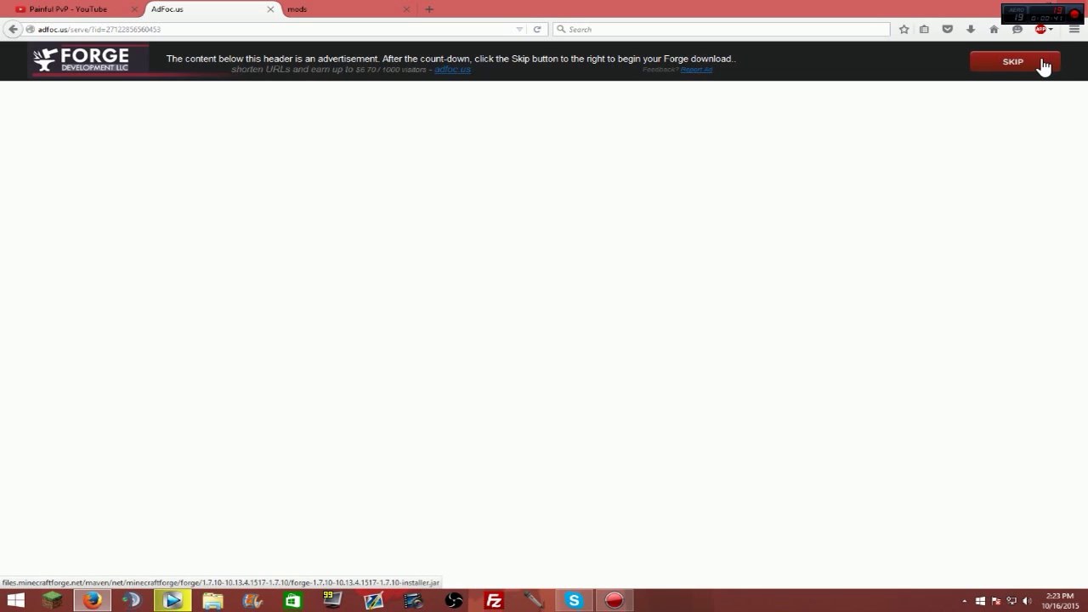
pyautogui.click(1018, 68)
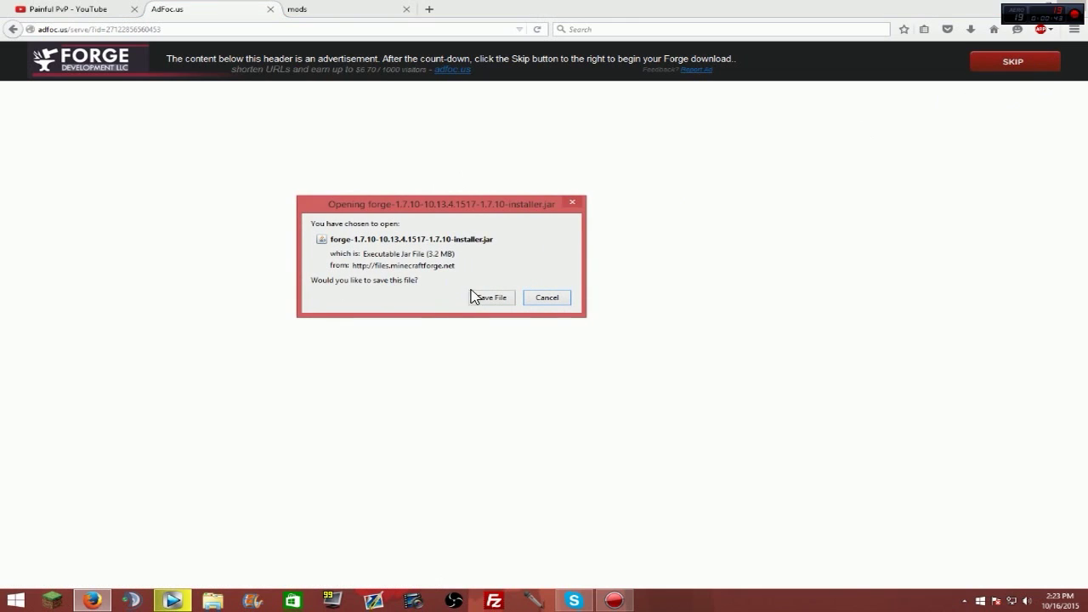
pyautogui.click(491, 300)
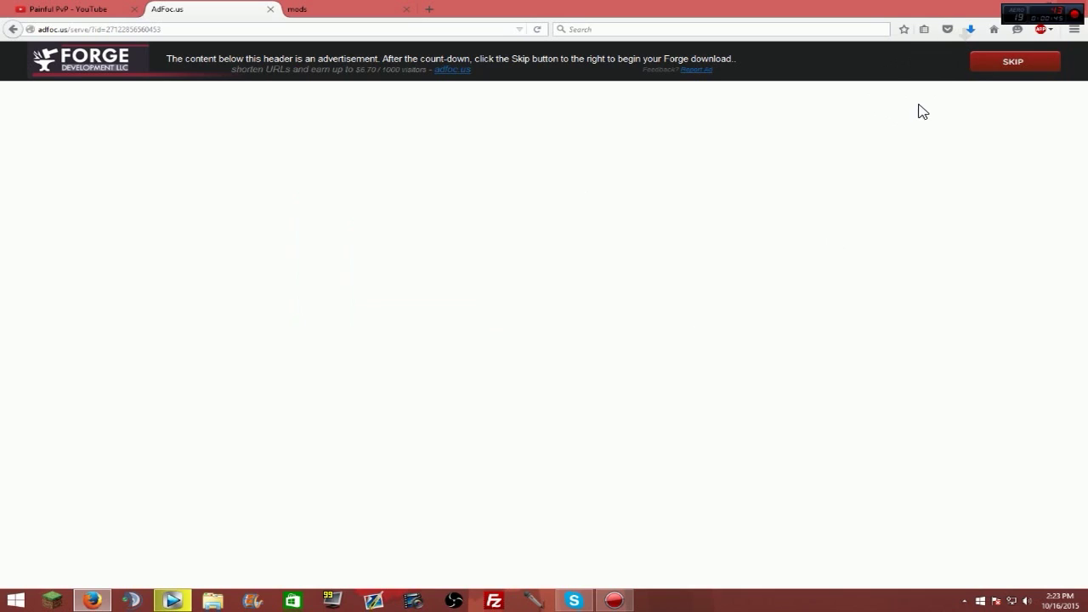
# Run the downloaded Forge installer with the Install client option and finish the installation
pyautogui.click(972, 30)
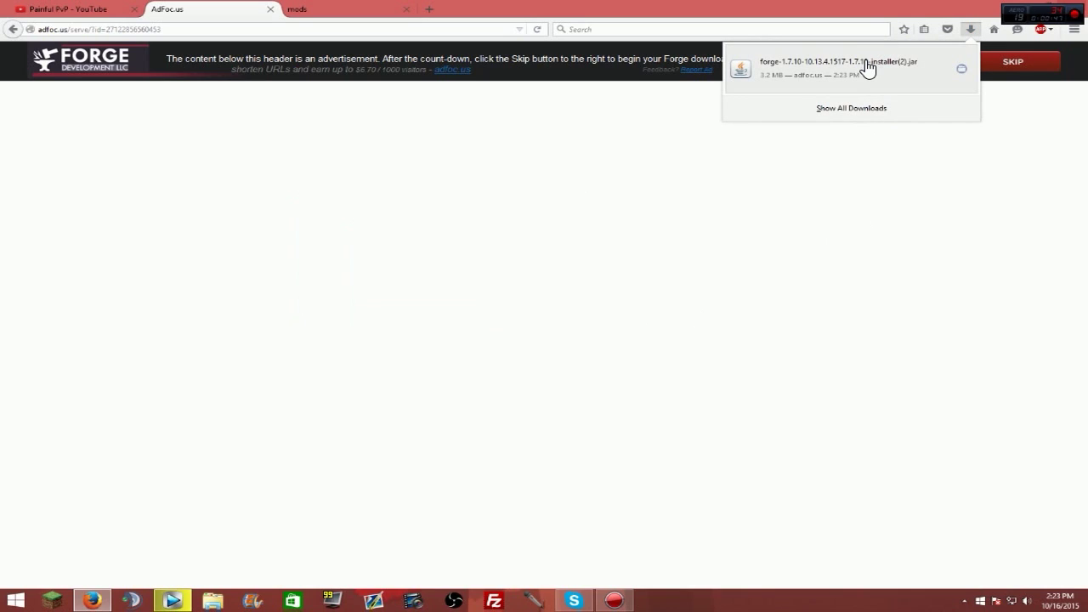
pyautogui.click(867, 67)
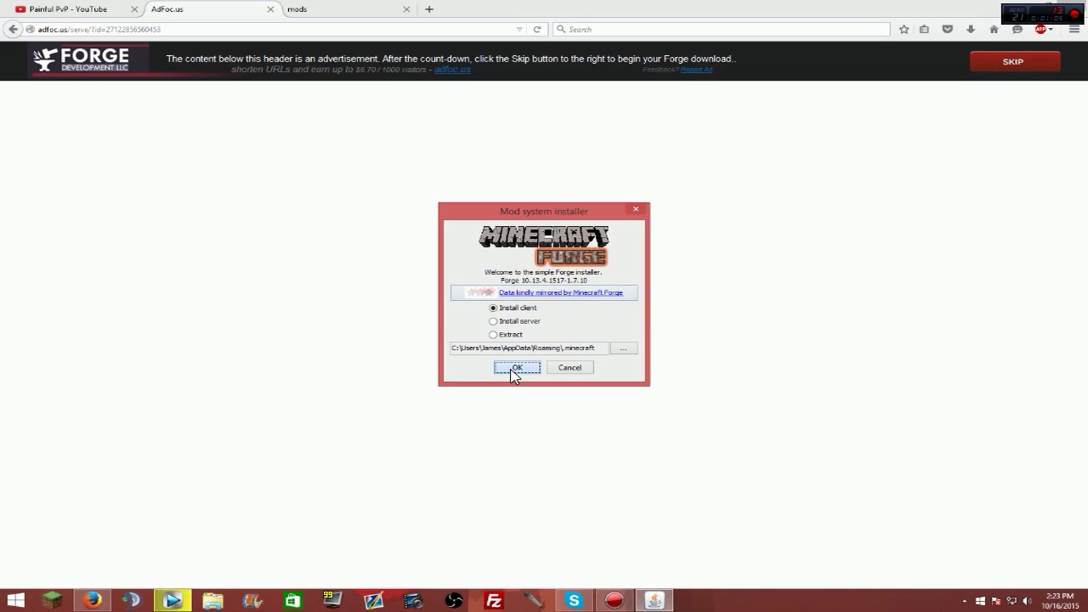
pyautogui.click(513, 371)
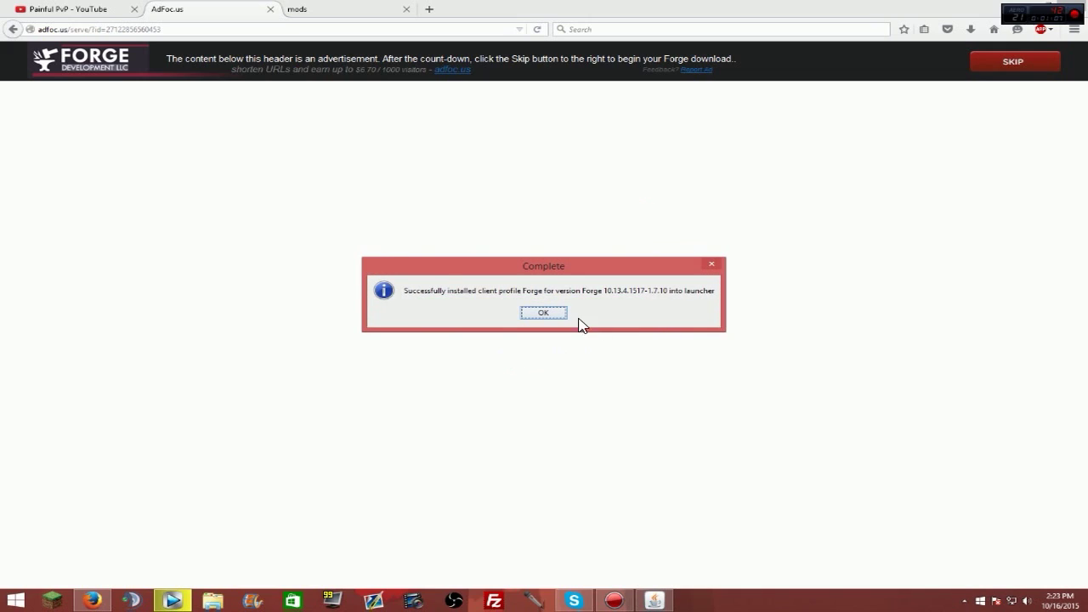
pyautogui.click(564, 312)
# In the Minecraft Launcher, set the current profile's version to release 1.7.10-Forge10.13.2.1230, save the profile and close the launcher
pyautogui.click(52, 600)
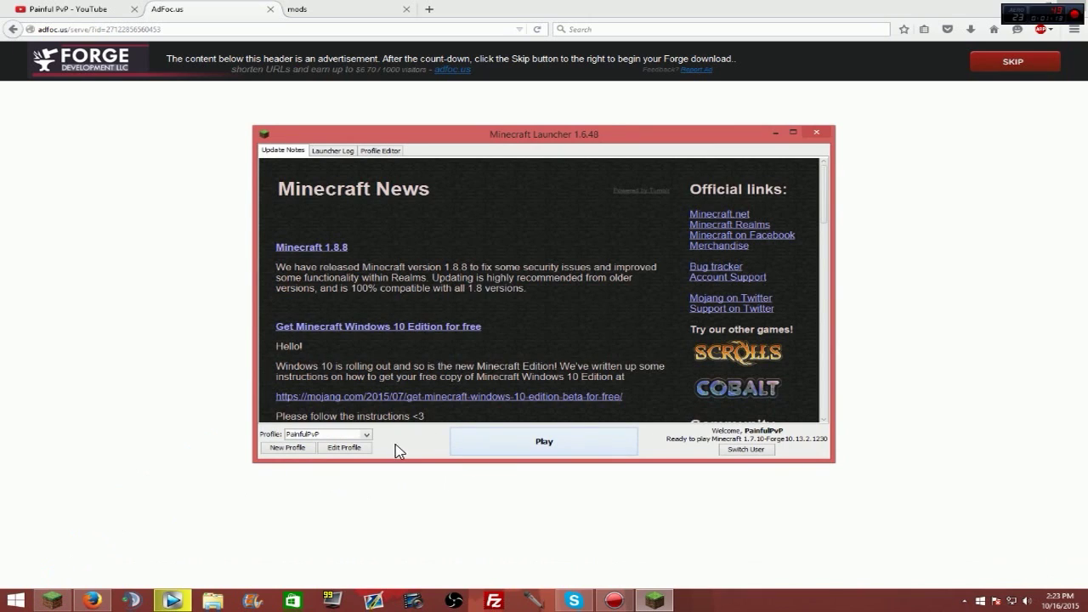
pyautogui.click(347, 449)
pyautogui.click(470, 342)
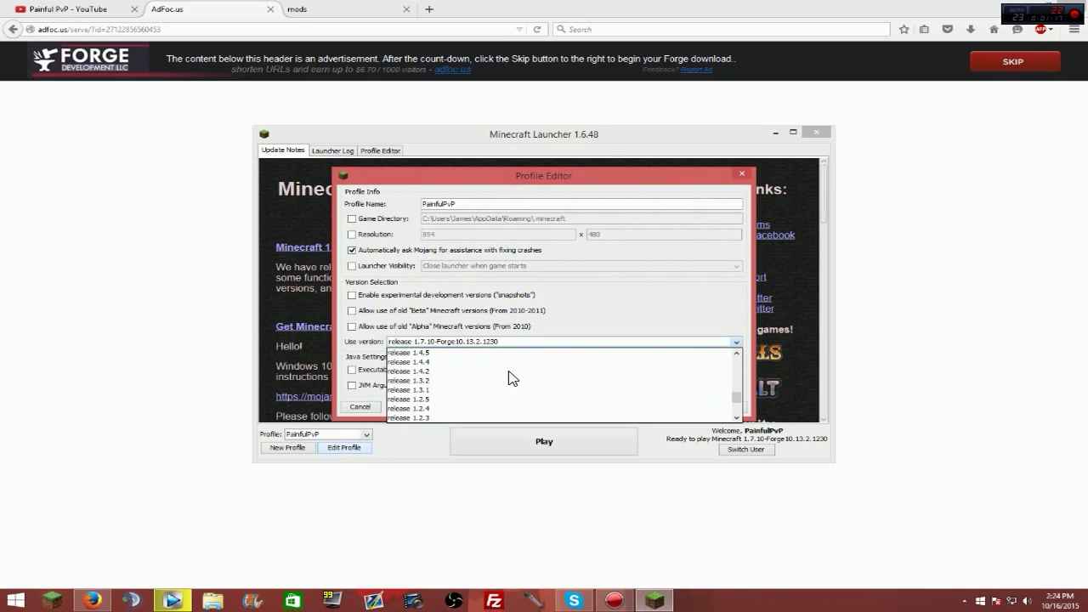
pyautogui.scroll(-10, 508, 387)
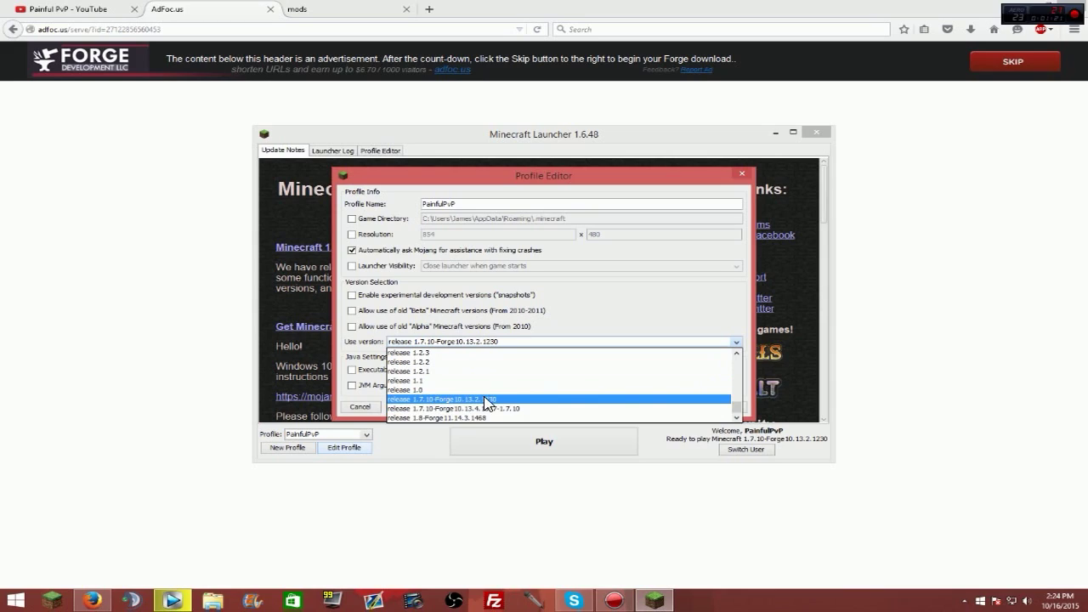
pyautogui.click(438, 399)
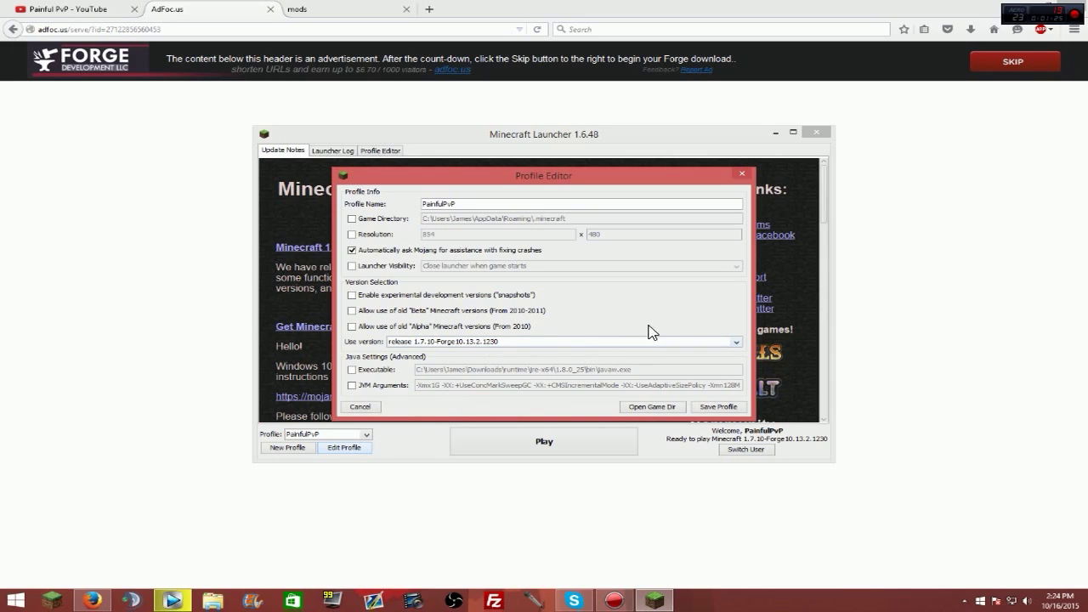
pyautogui.click(731, 408)
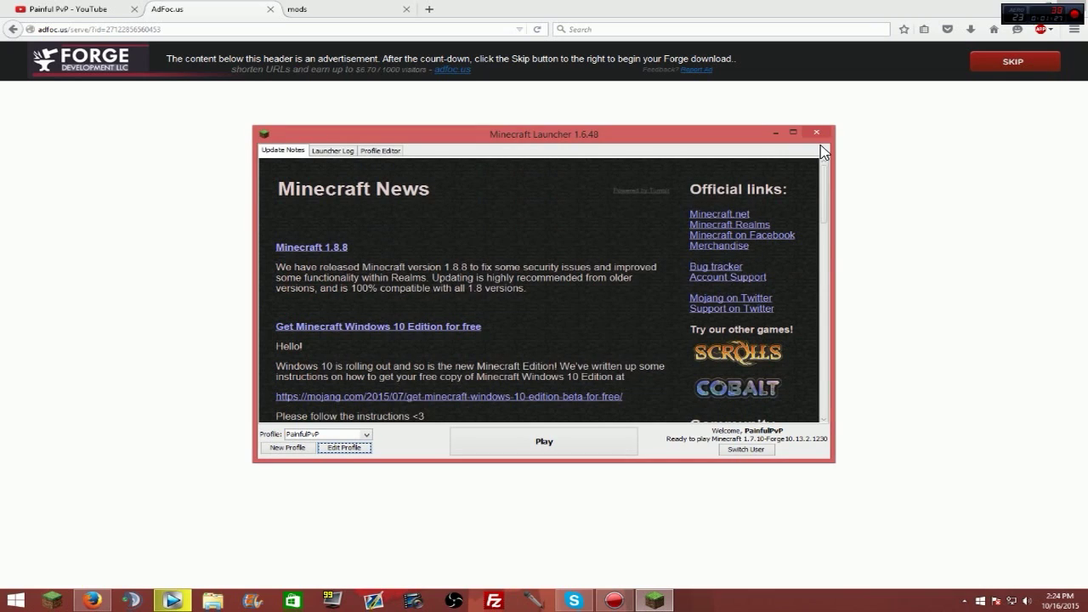
pyautogui.click(816, 135)
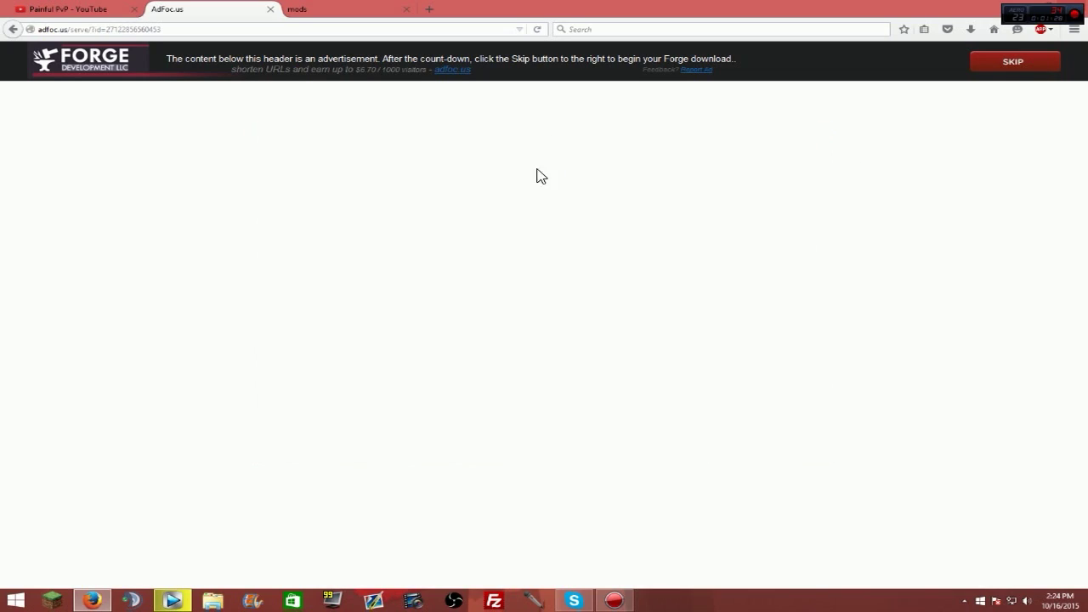
# Close the advertisement page, then download mods.zip from MediaFire and save the file
pyautogui.click(271, 9)
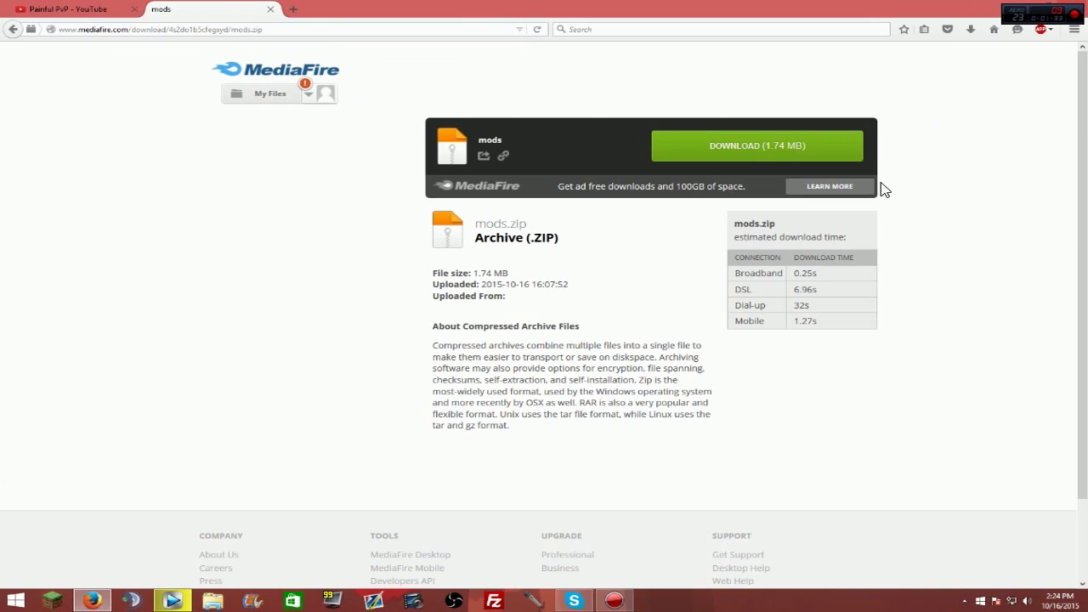
pyautogui.click(721, 147)
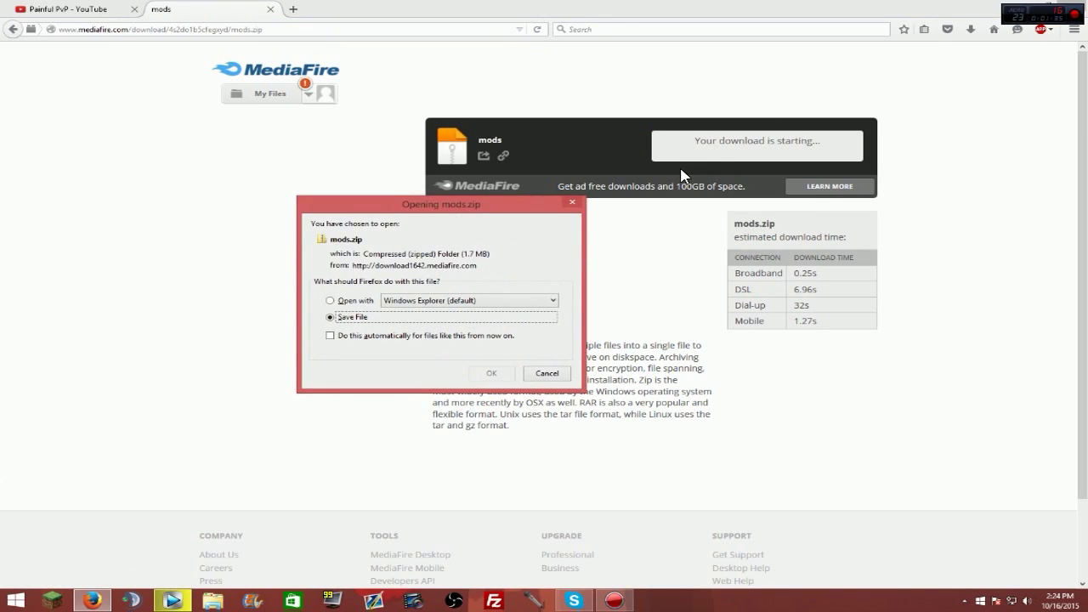
pyautogui.click(491, 373)
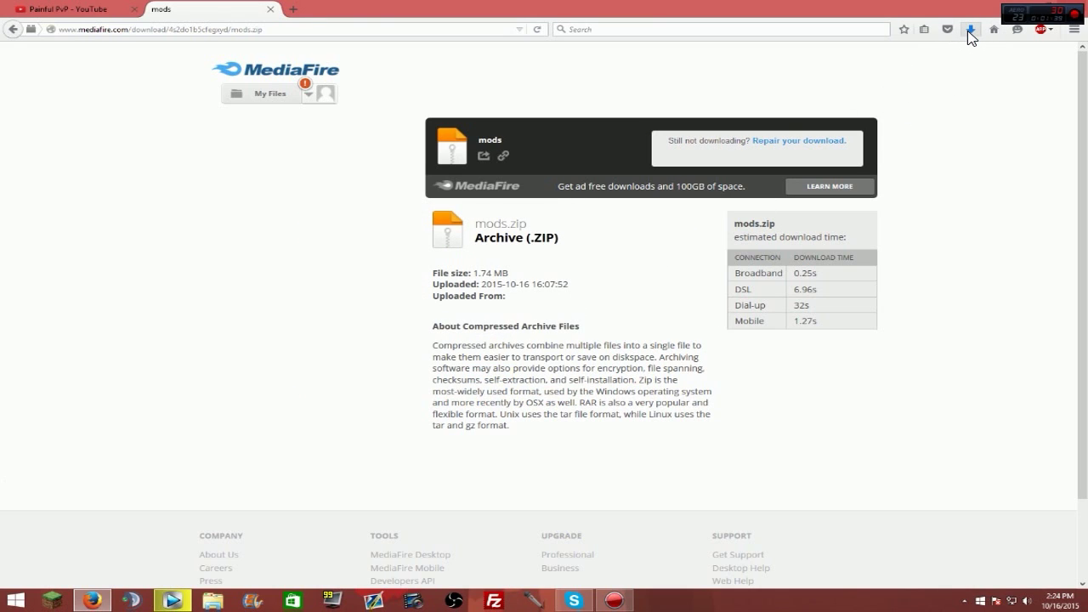
# Move the browser window aside to uncover the desktop and close it with all its tabs
pyautogui.moveTo(832, 9); pyautogui.dragTo(691, 287)
pyautogui.click(943, 288)
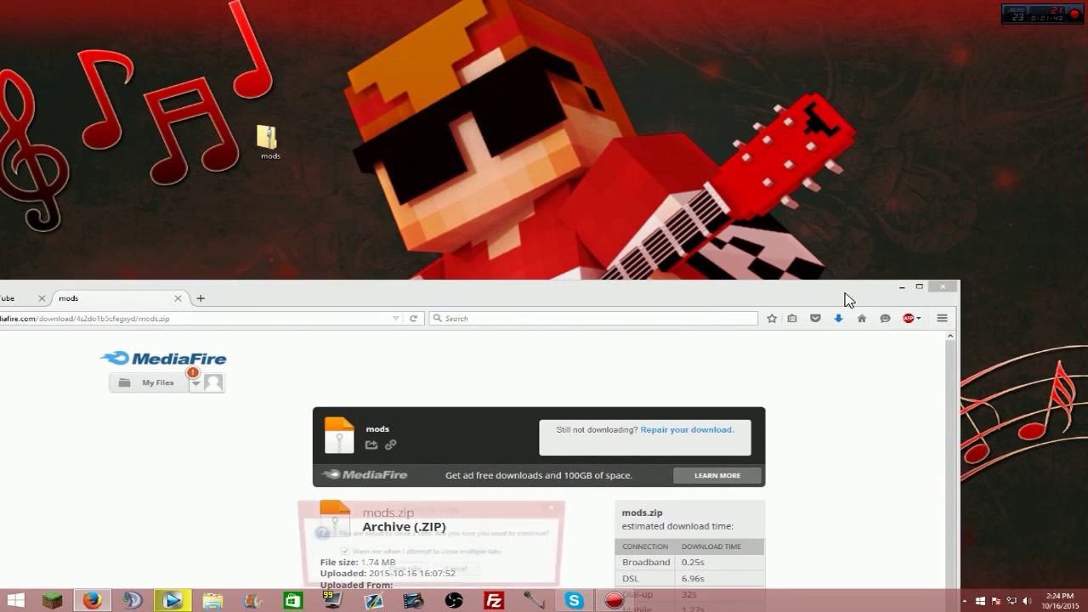
pyautogui.click(410, 569)
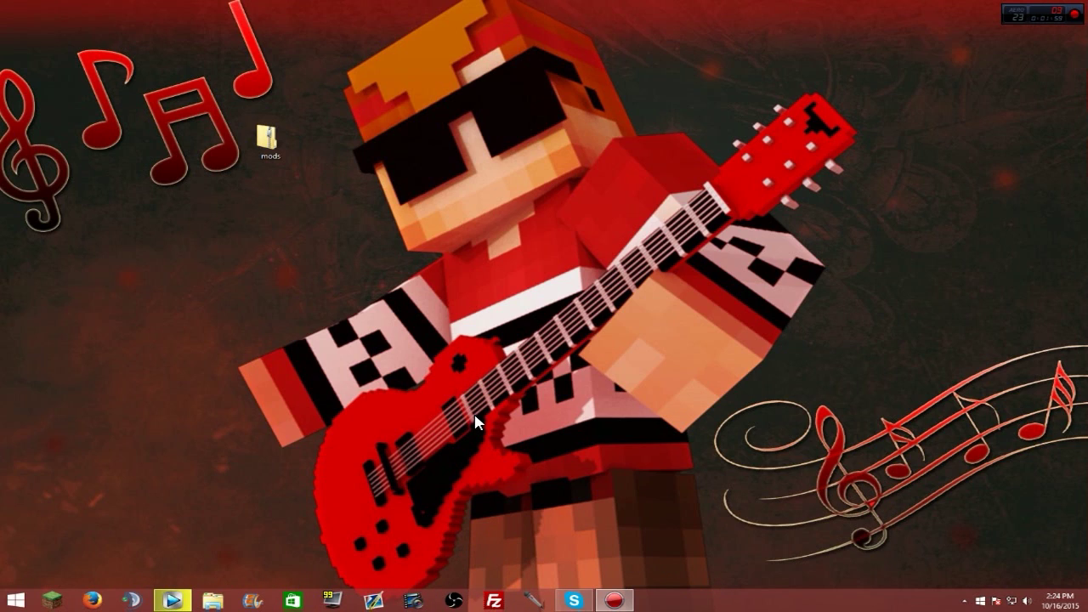
# Open the %appdata% location through the Windows Run dialog and go into the .minecraft folder
pyautogui.press('super+r')
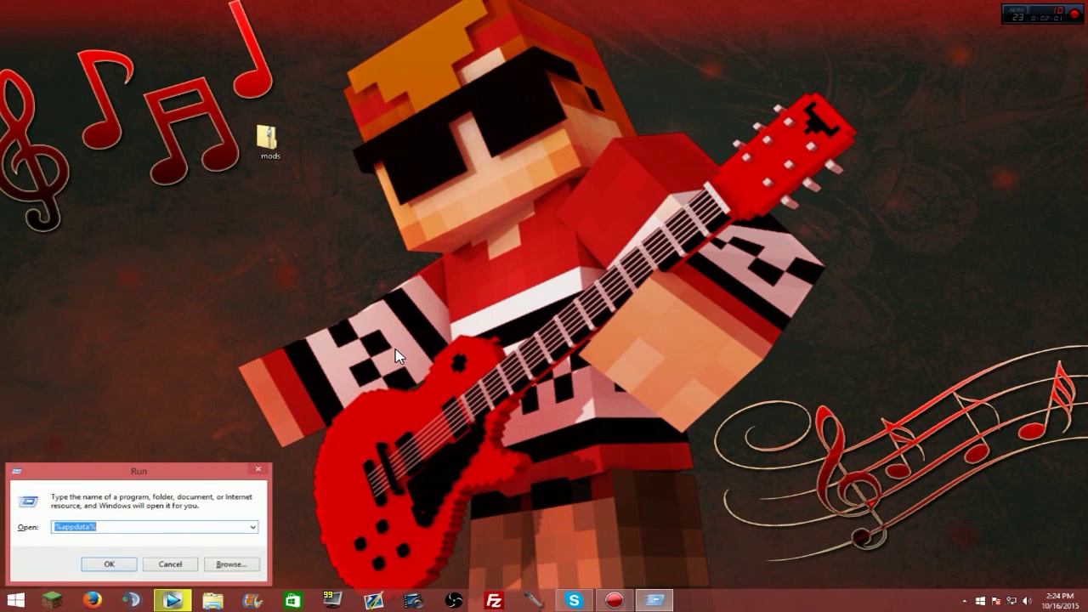
pyautogui.click(102, 526)
pyautogui.doubleClick(115, 528)
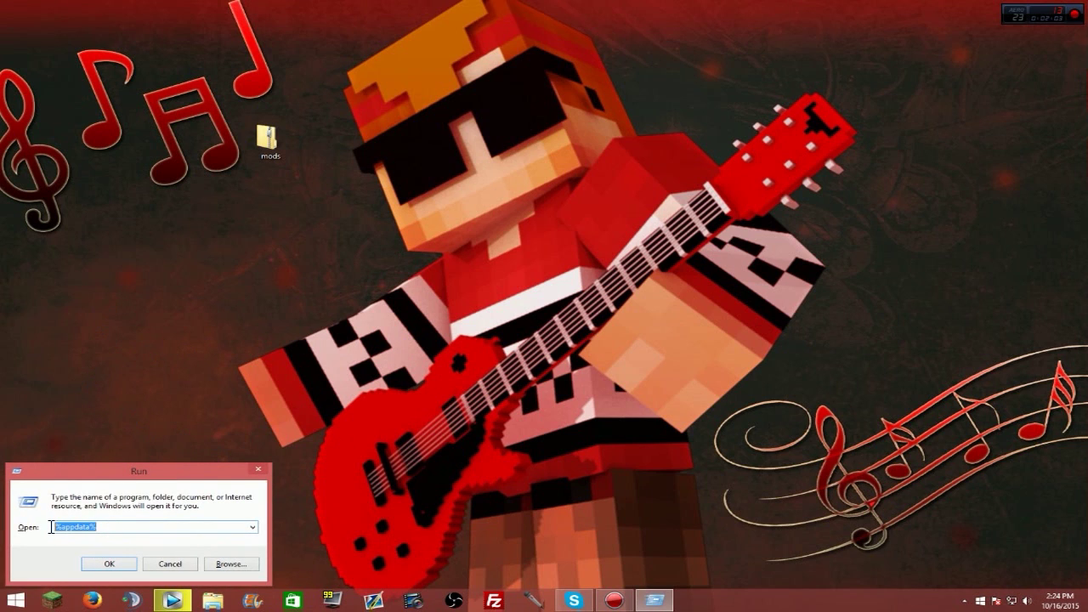
pyautogui.click(117, 528)
pyautogui.click(110, 563)
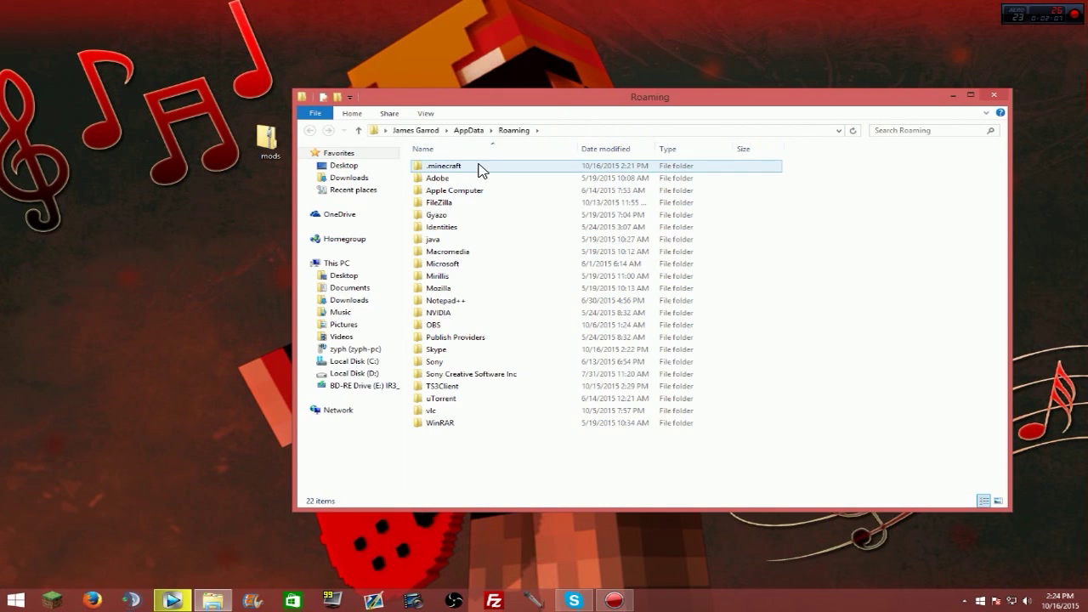
pyautogui.doubleClick(481, 170)
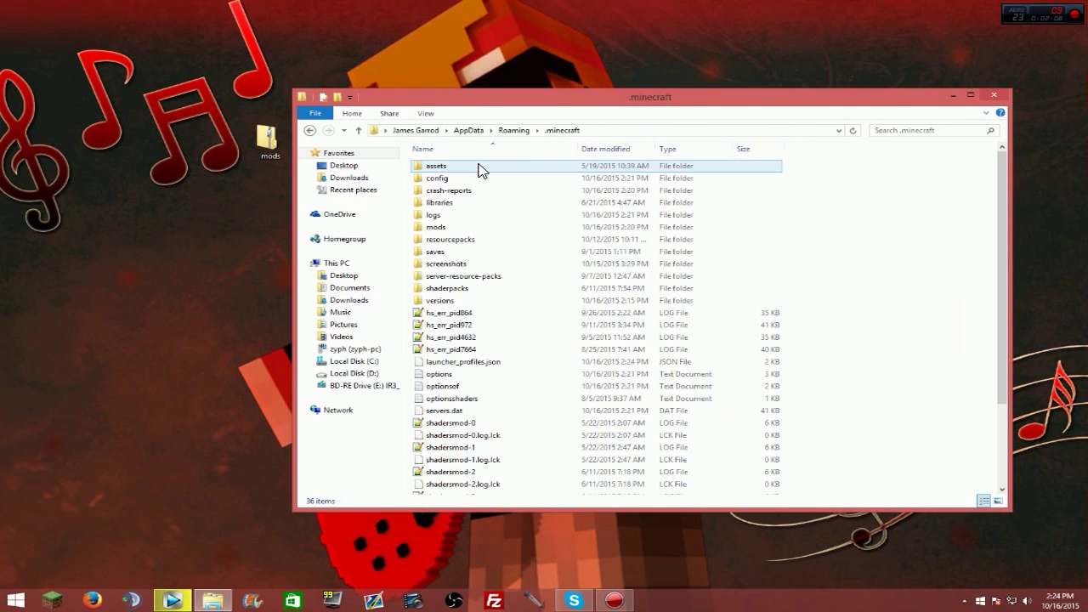
# Delete the existing mods folder from the .minecraft folder
pyautogui.click(455, 227)
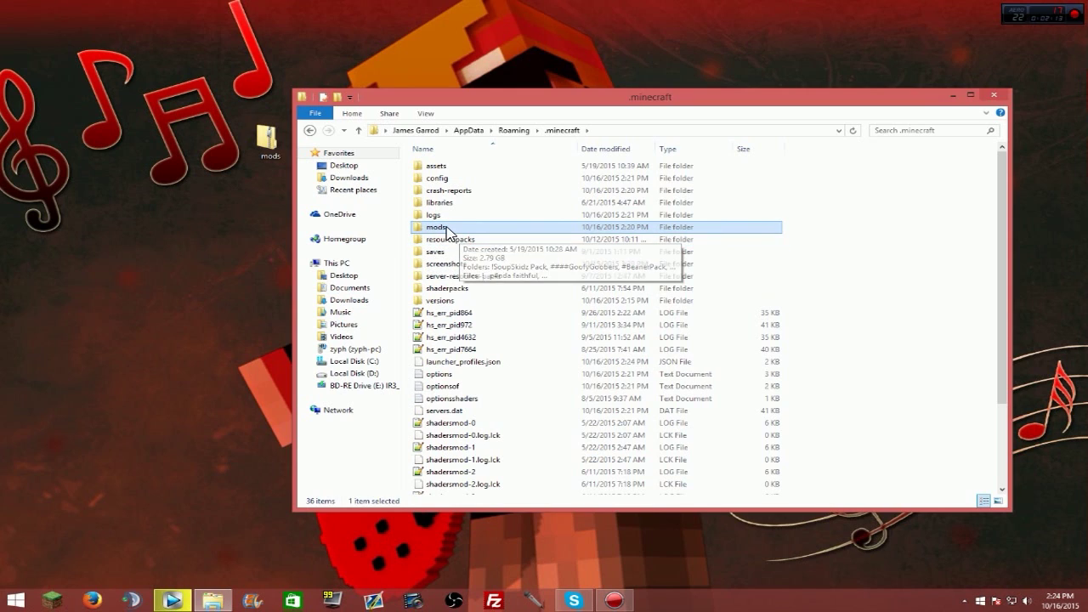
pyautogui.press('Delete')
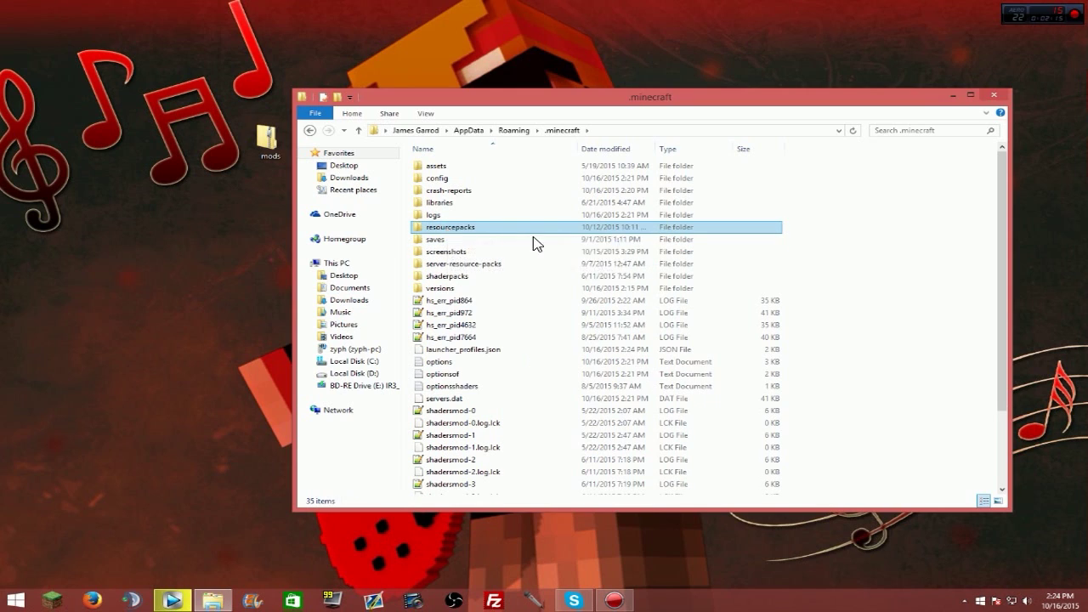
pyautogui.moveTo(475, 103); pyautogui.dragTo(516, 99)
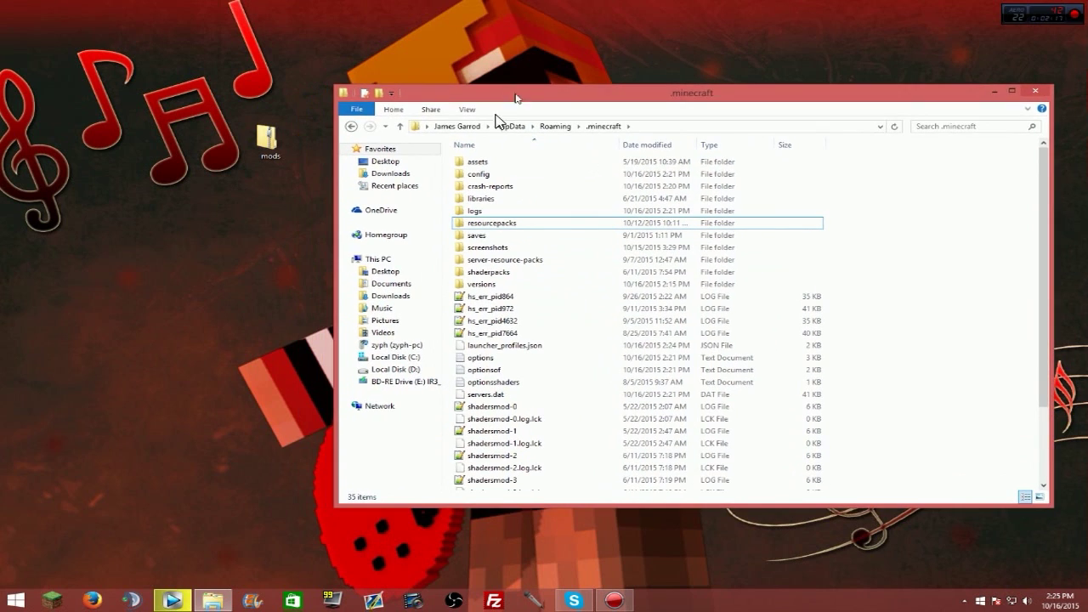
pyautogui.click(262, 139)
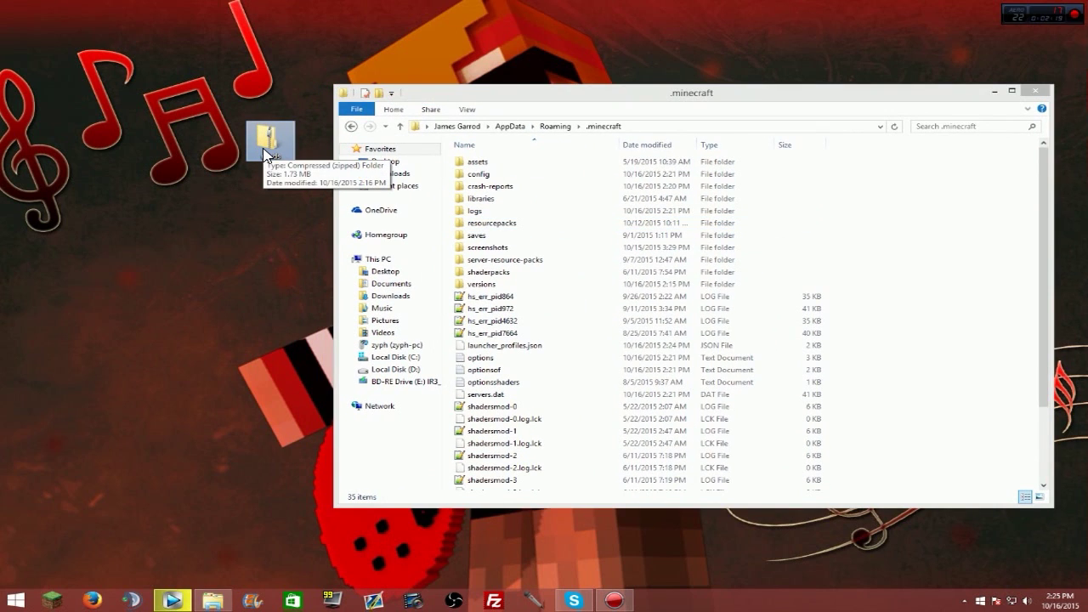
pyautogui.doubleClick(263, 154)
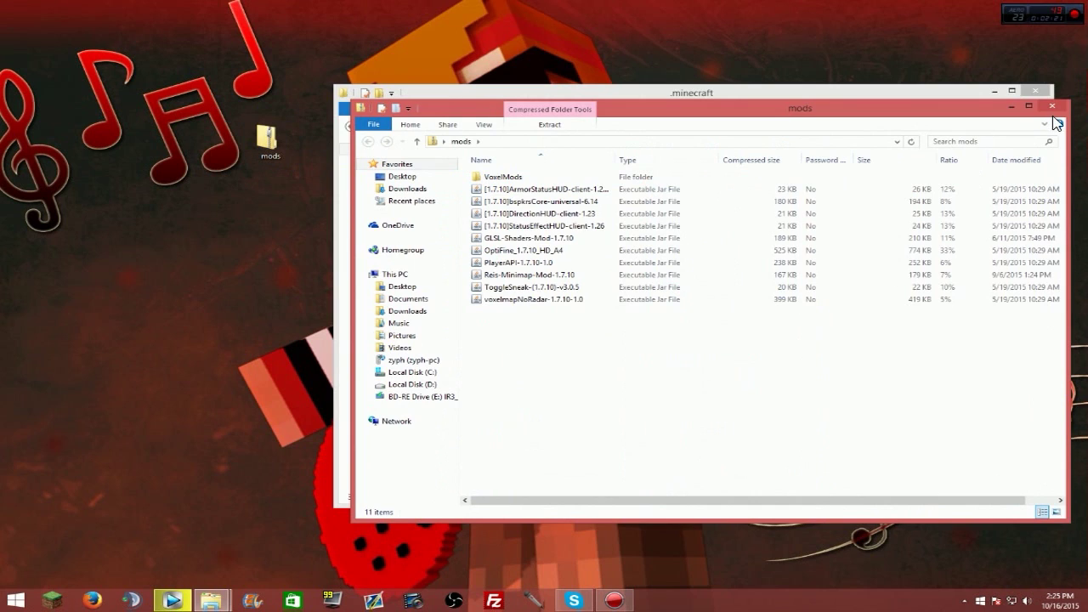
pyautogui.click(1052, 109)
pyautogui.rightClick(249, 249)
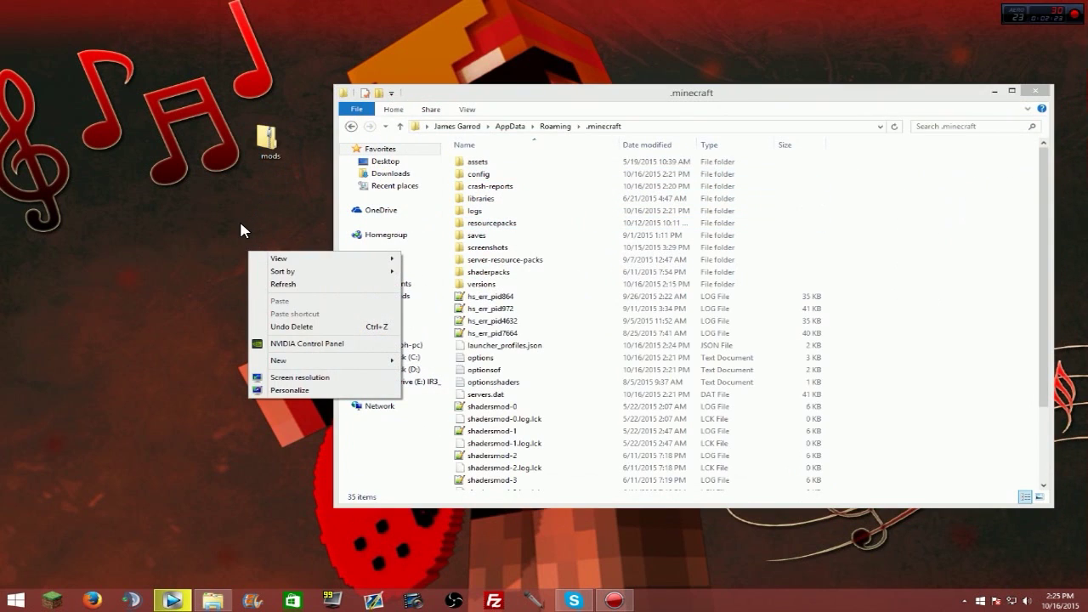
pyautogui.click(242, 233)
# Create a new folder named mods on the desktop
pyautogui.rightClick(252, 254)
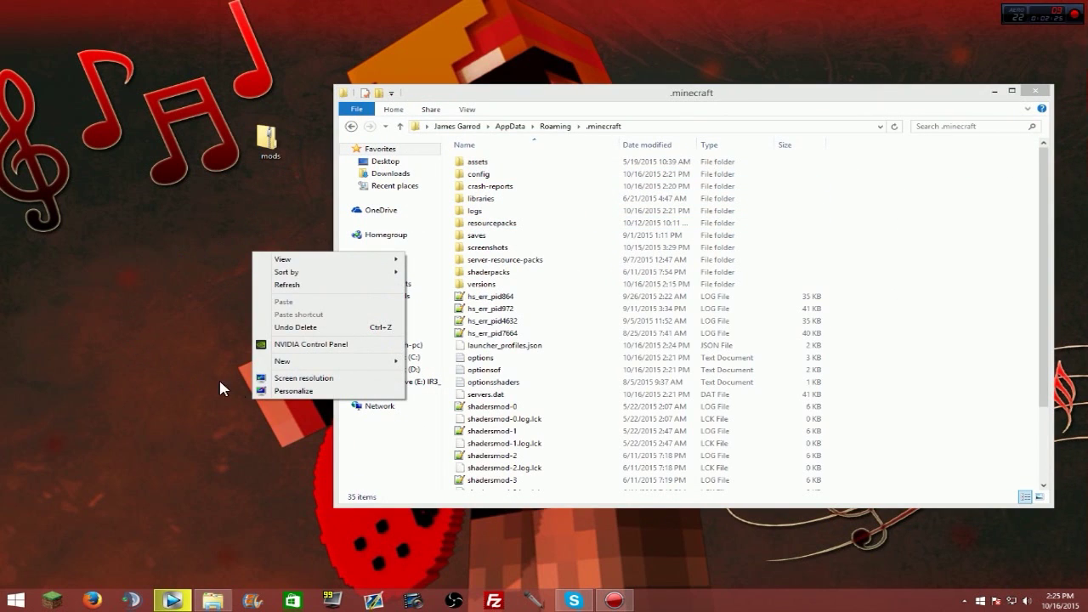
pyautogui.moveTo(284, 364)
pyautogui.click(430, 361)
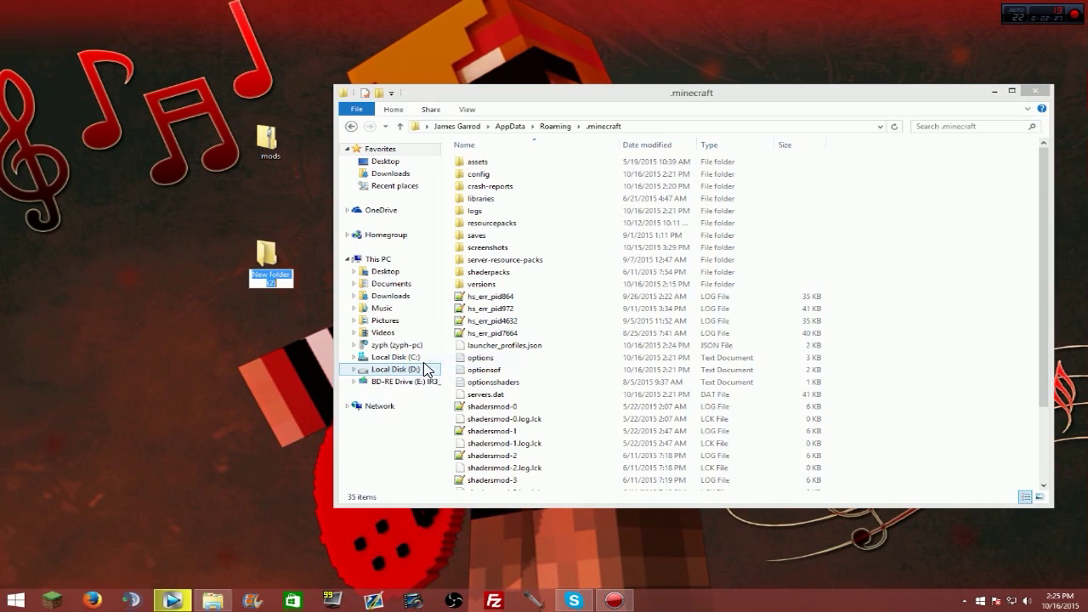
pyautogui.write('mods')
pyautogui.press('Return')
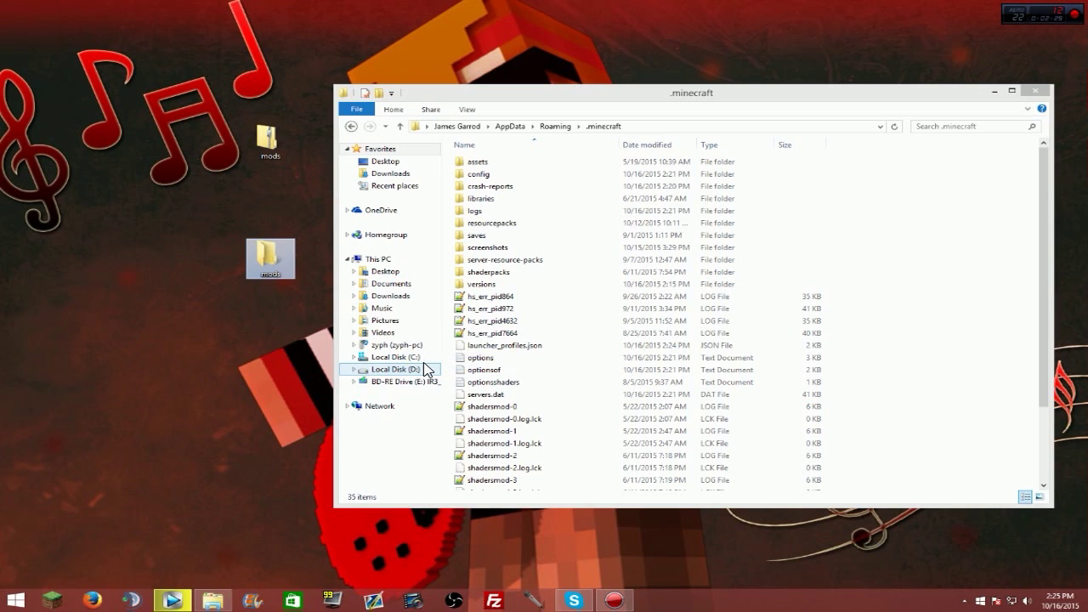
# Copy all files from the mods zip archive into the new desktop mods folder and close the archive window
pyautogui.click(289, 285)
pyautogui.moveTo(313, 281)
pyautogui.mouseDown()
pyautogui.moveTo(220, 237)
pyautogui.moveTo(286, 293)
pyautogui.moveTo(222, 218)
pyautogui.moveTo(292, 282)
pyautogui.mouseUp()
pyautogui.doubleClick(271, 142)
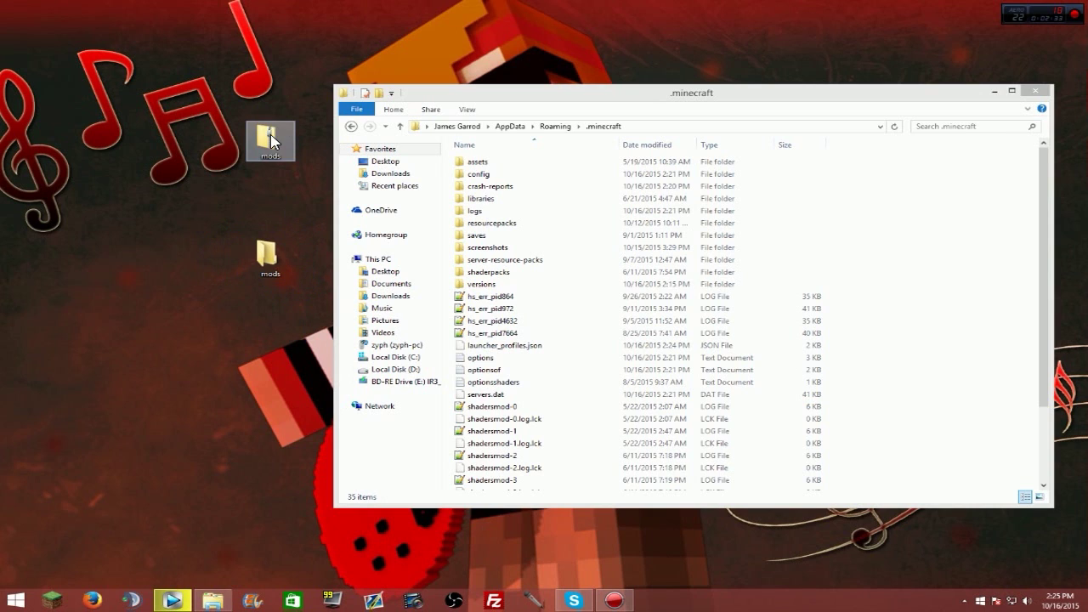
pyautogui.moveTo(580, 314); pyautogui.dragTo(545, 158)
pyautogui.moveTo(561, 238); pyautogui.dragTo(270, 257)
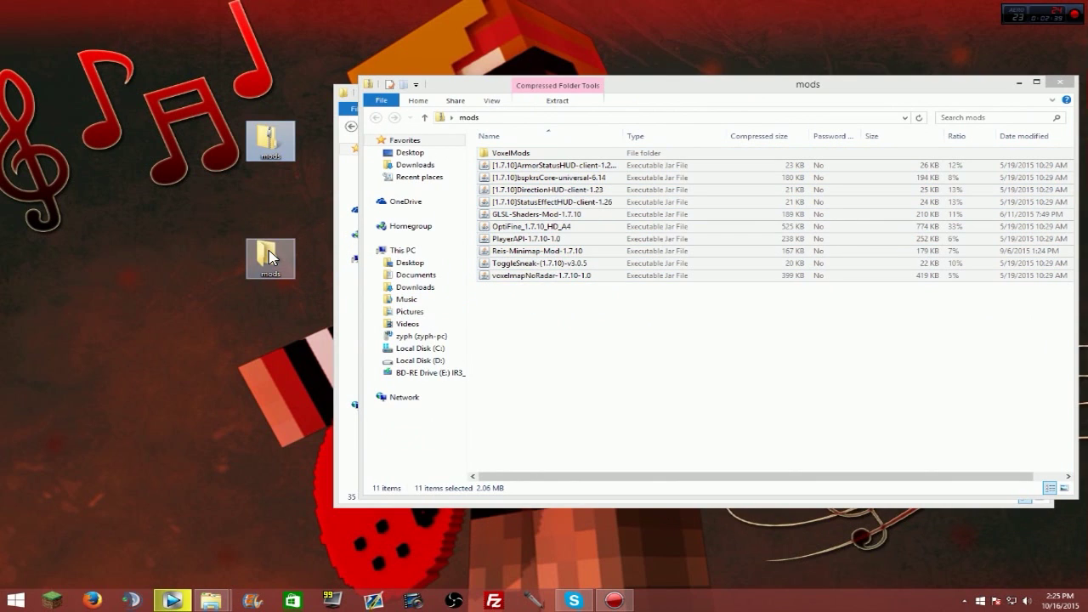
pyautogui.click(1061, 81)
# Move the desktop mods folder into the .minecraft folder and close the folder window
pyautogui.moveTo(269, 255); pyautogui.dragTo(956, 210)
pyautogui.scroll(2, 760, 343)
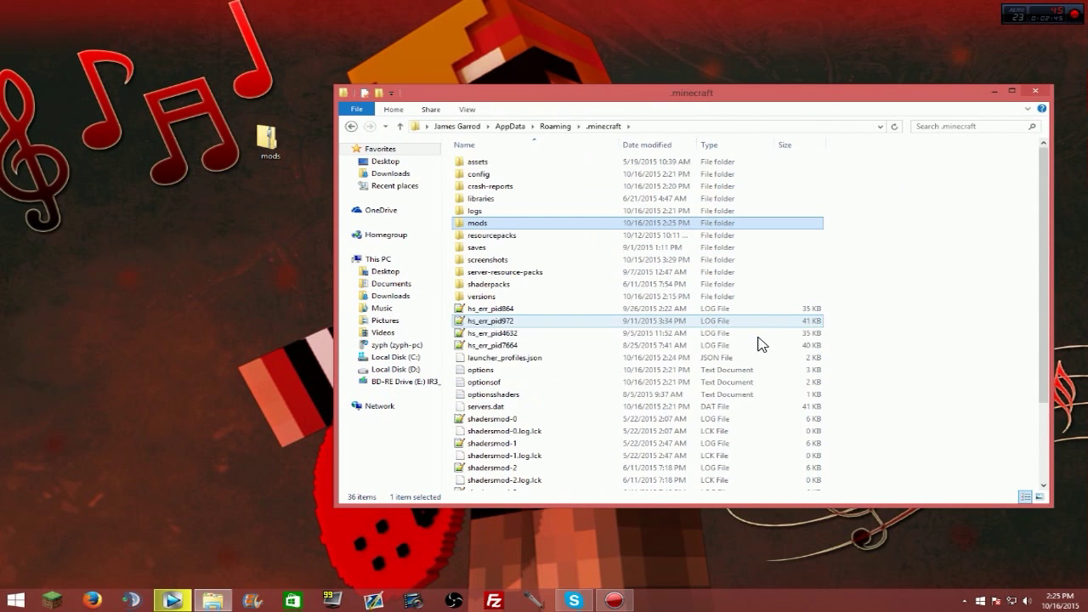
pyautogui.click(1035, 90)
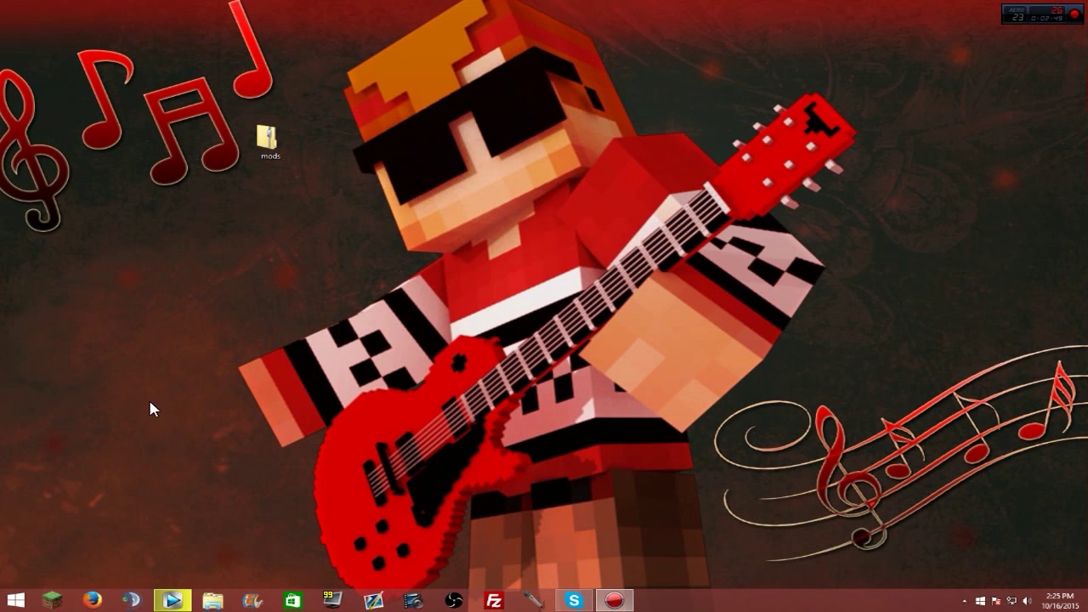
# Launch Minecraft 1.7.10 offline with the selected Forge profile and maximize the game window
pyautogui.click(52, 600)
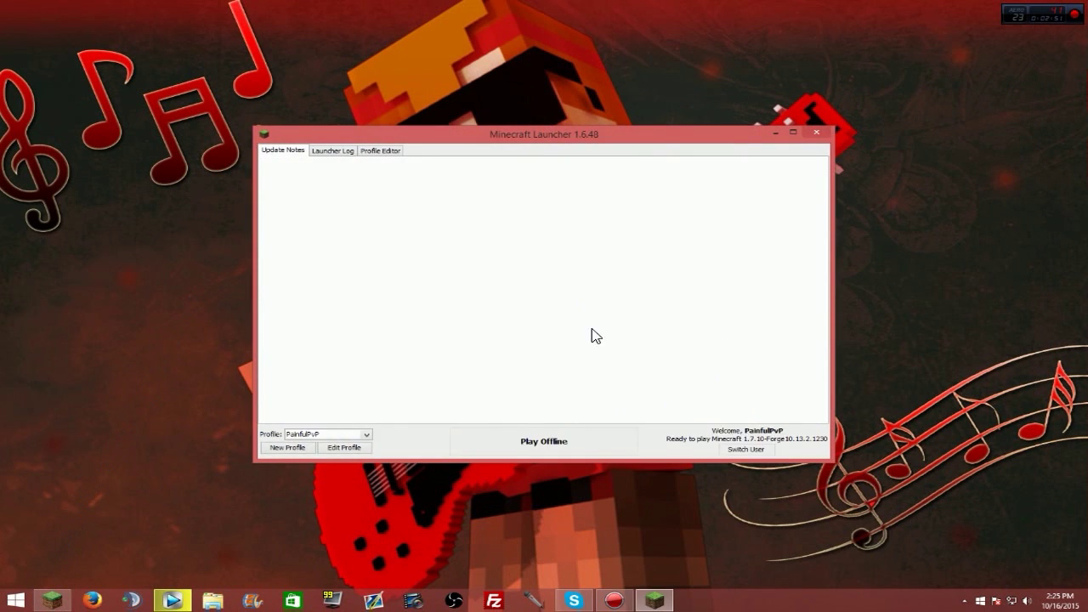
pyautogui.click(557, 450)
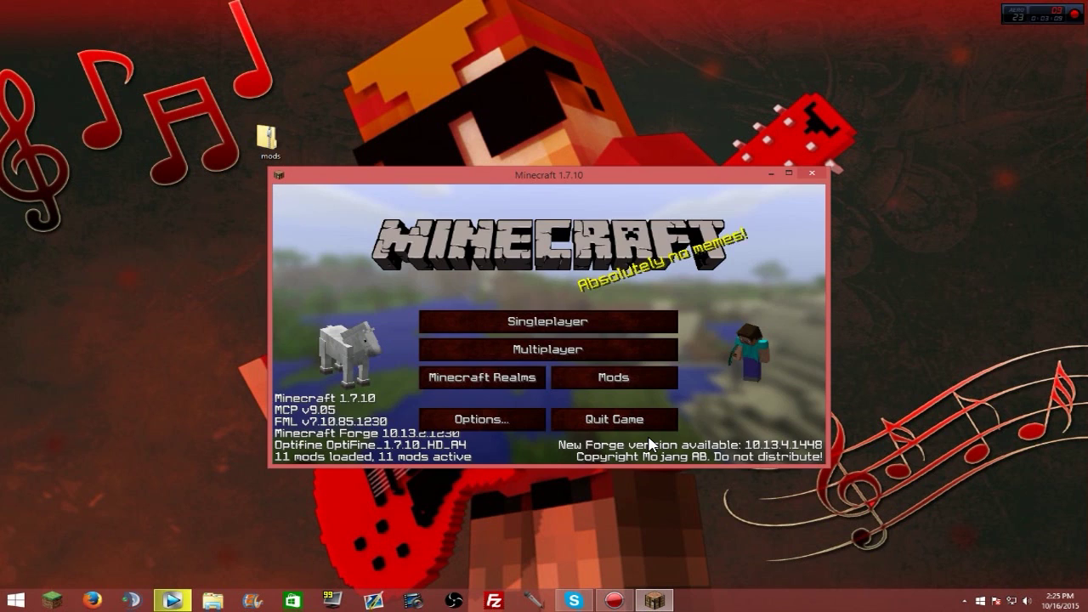
pyautogui.click(789, 173)
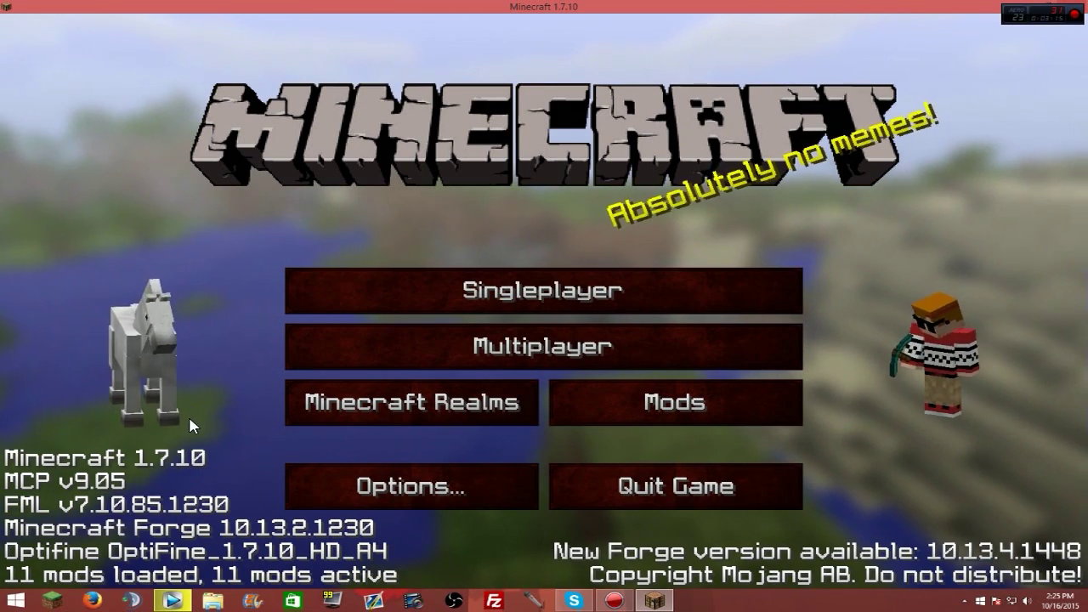
# Load the first listed singleplayer world, visit its shader options and return to the game
pyautogui.click(524, 294)
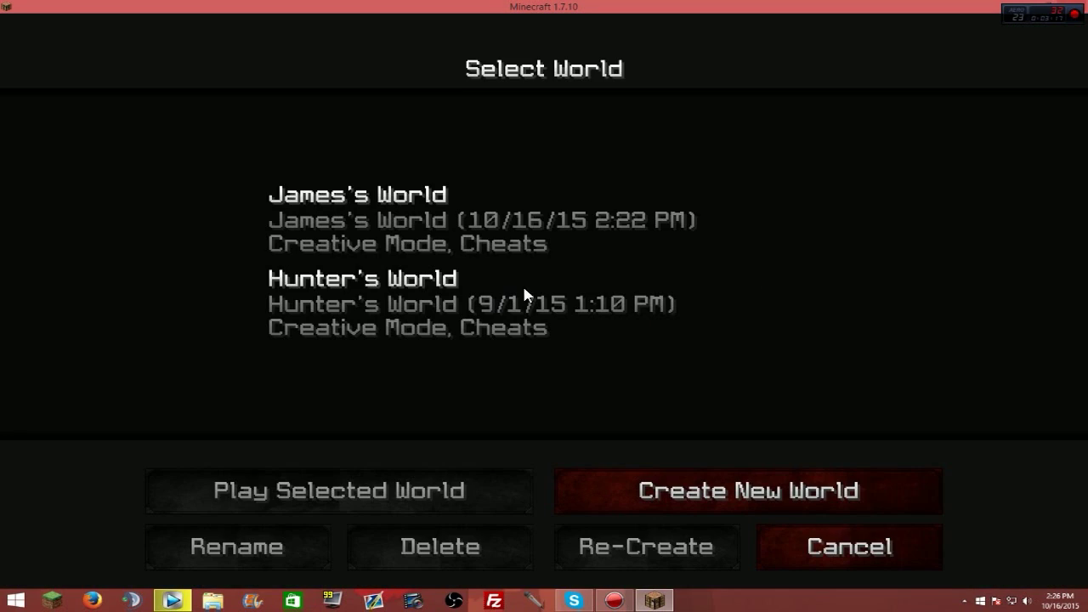
pyautogui.doubleClick(490, 190)
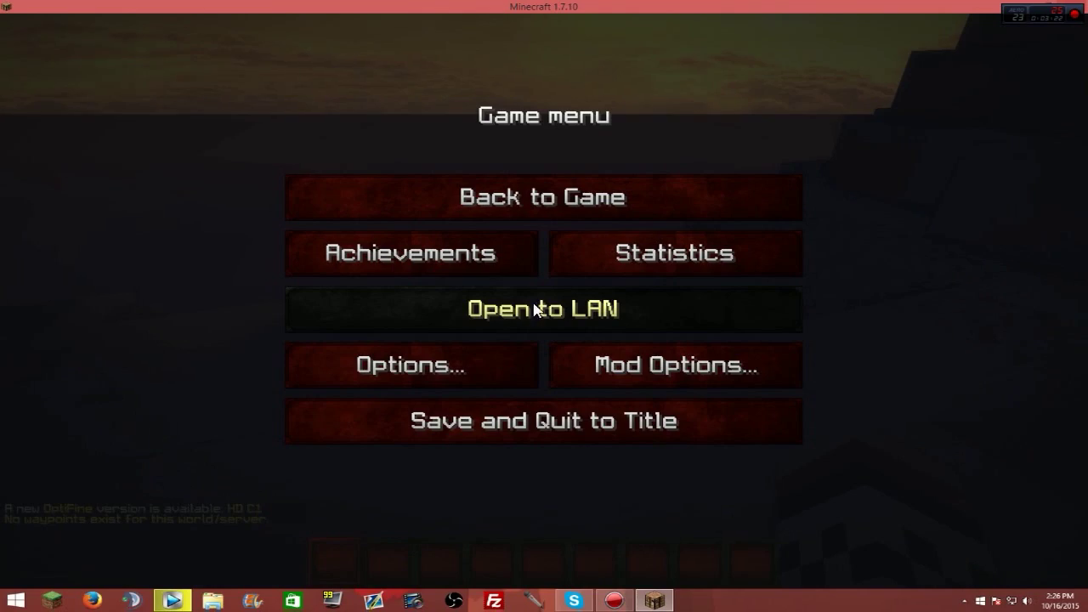
pyautogui.click(479, 364)
pyautogui.click(482, 395)
pyautogui.press('Escape')
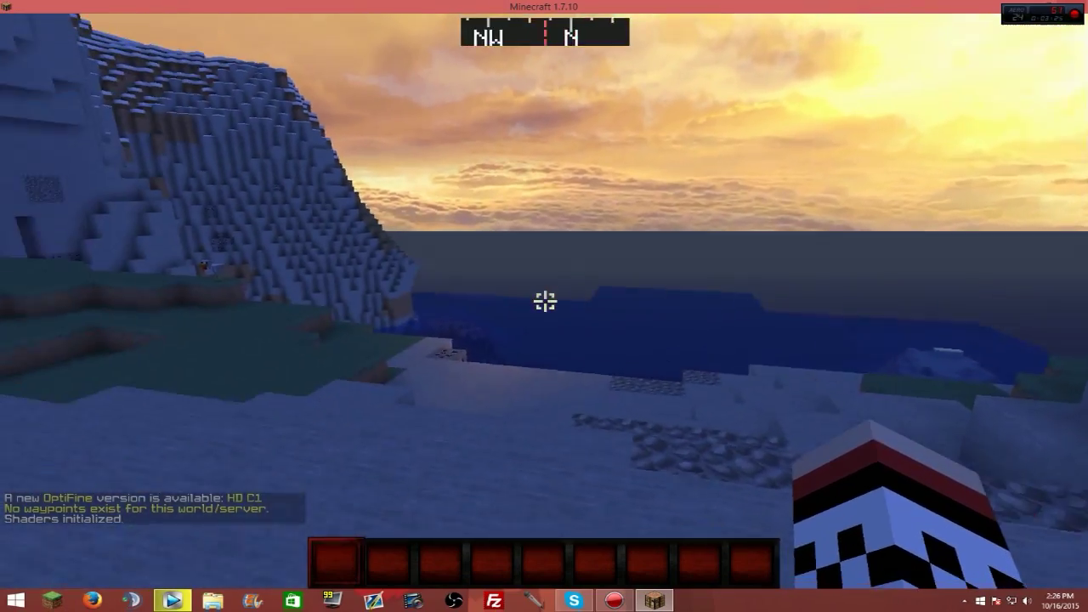
# Search the creative inventory for "diamond" and put the diamond helmet, chestplate, leggings and boots in hotbar slots 1 to 4
pyautogui.press('e')
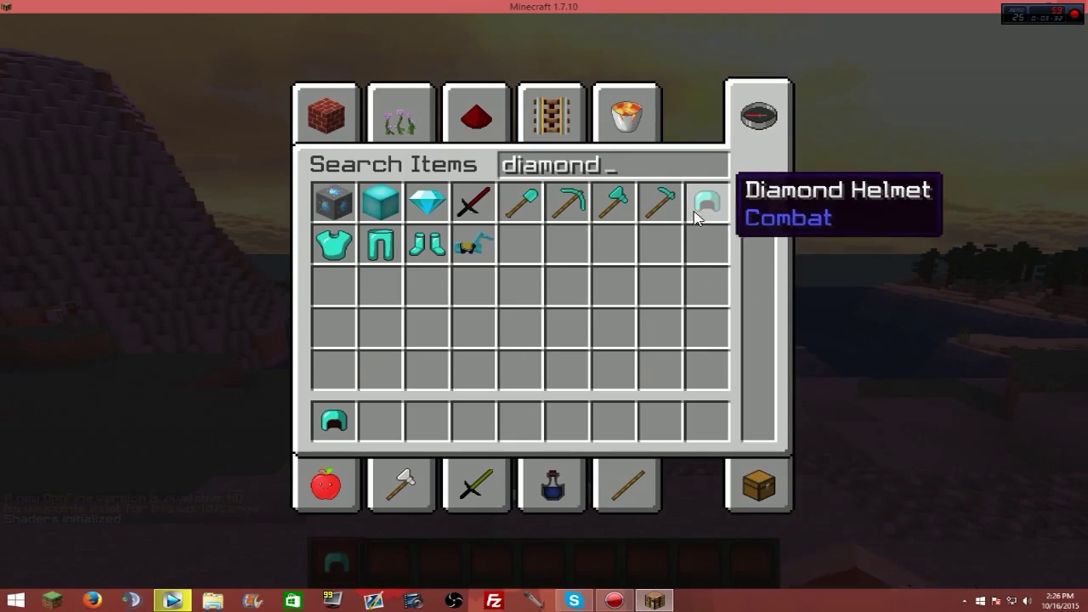
pyautogui.press('4')
pyautogui.press('e')
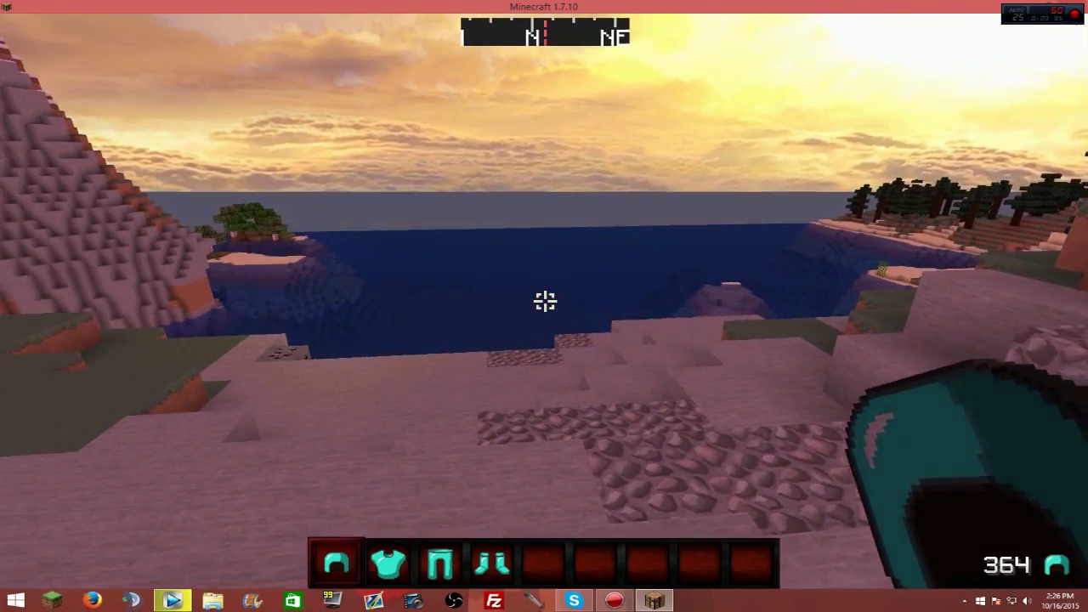
# Equip the full diamond armor set and cycle through the camera perspectives back to first person
pyautogui.press('2')
pyautogui.rightClick(544, 301)
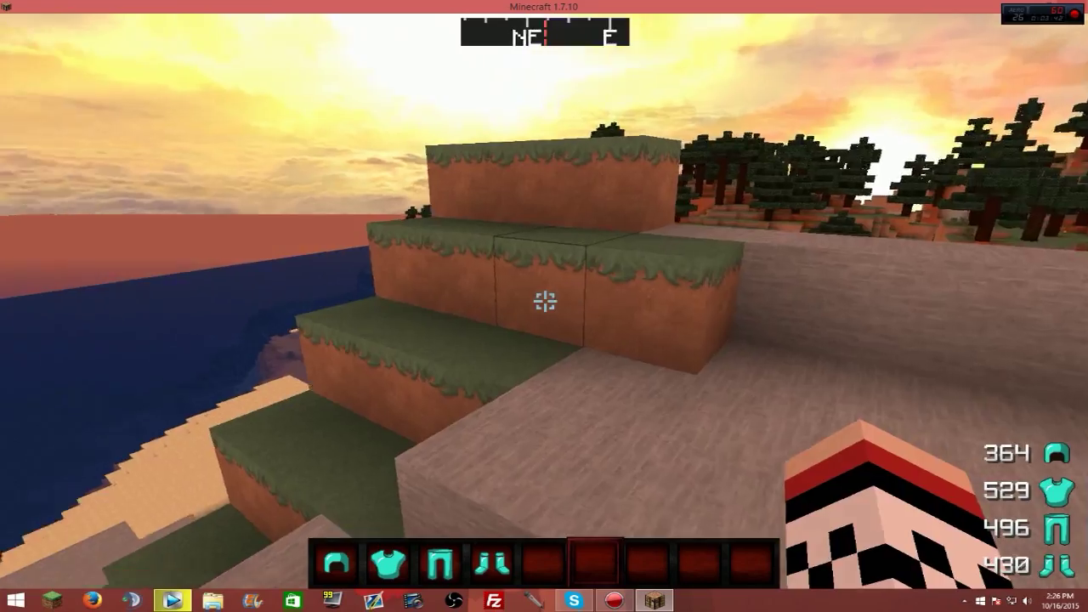
pyautogui.press('F5')
pyautogui.press('F5')
pyautogui.press('F5')
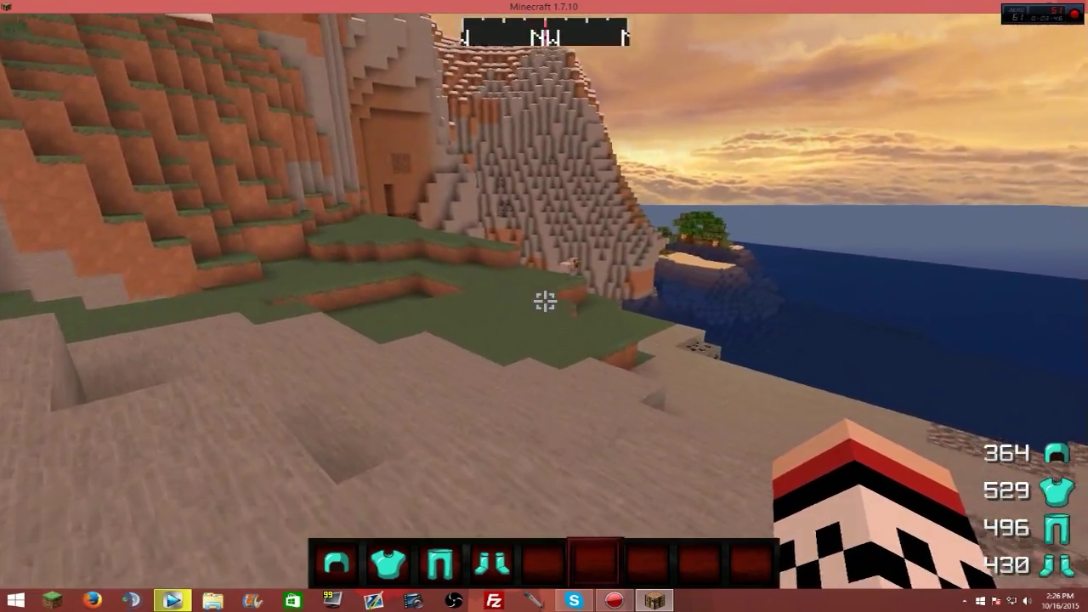
# Search the creative inventory for "pot", put a Potion of Fire Resistance in hotbar slot 9 and drink it
pyautogui.press('e')
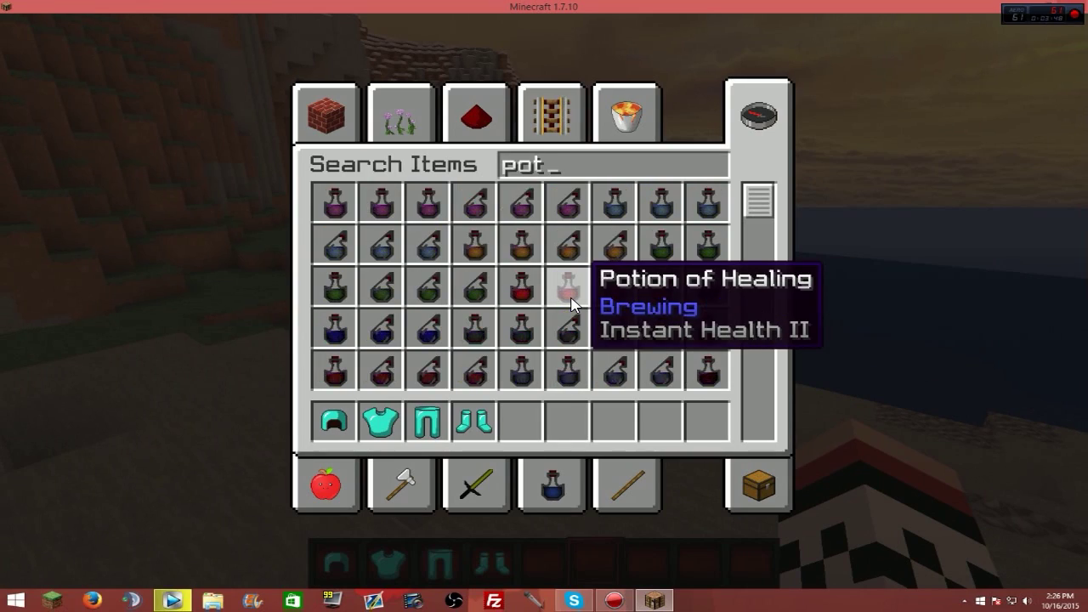
pyautogui.click(704, 418)
pyautogui.press('e')
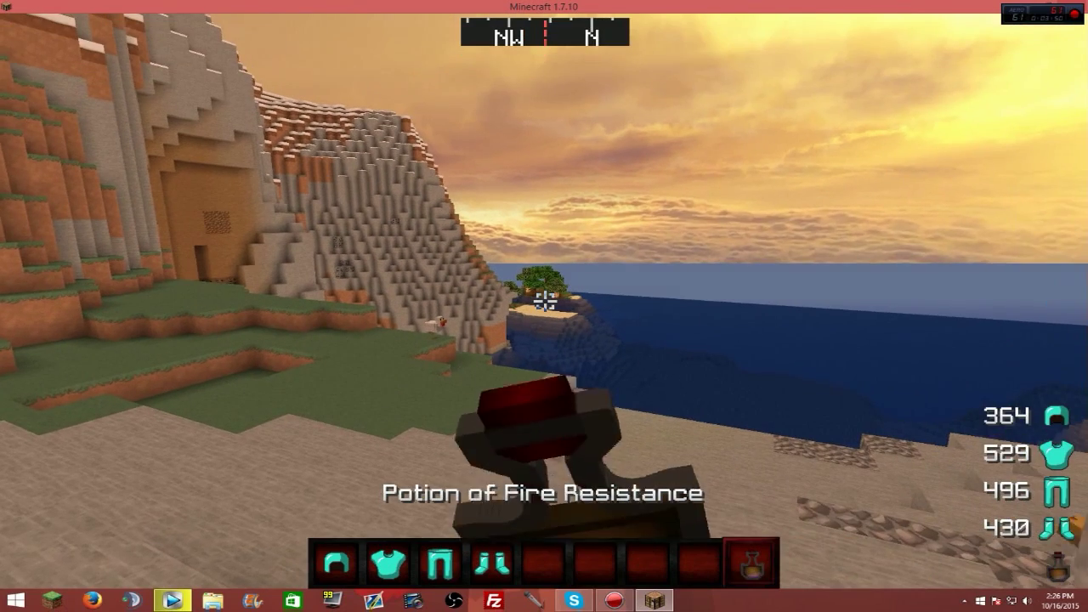
pyautogui.press('5')
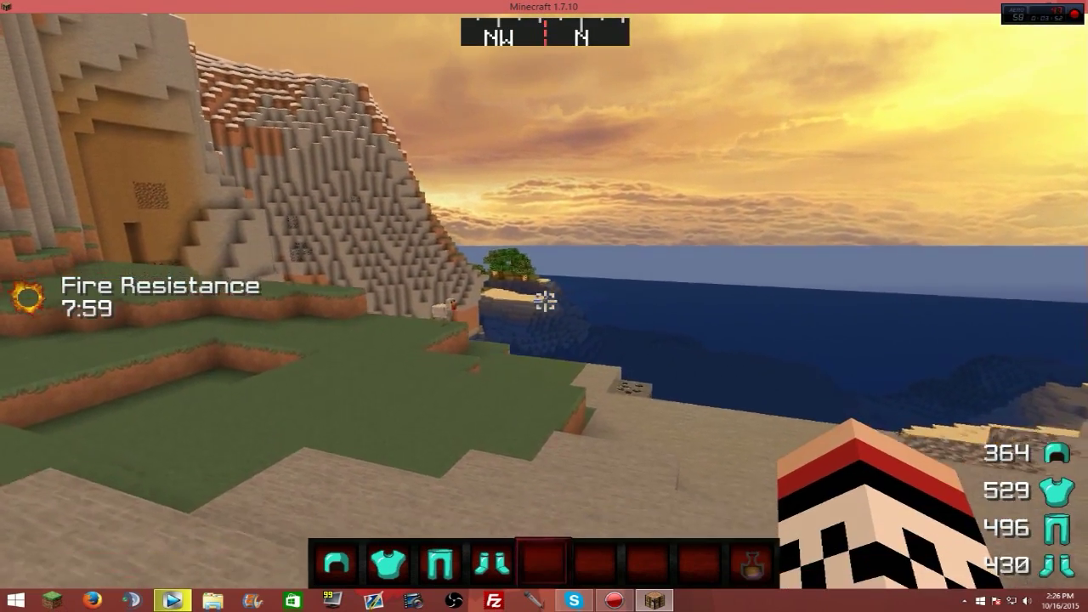
# Examine the potion effect status on the HUD, then check the inventory and the camera perspectives
pyautogui.press('t')
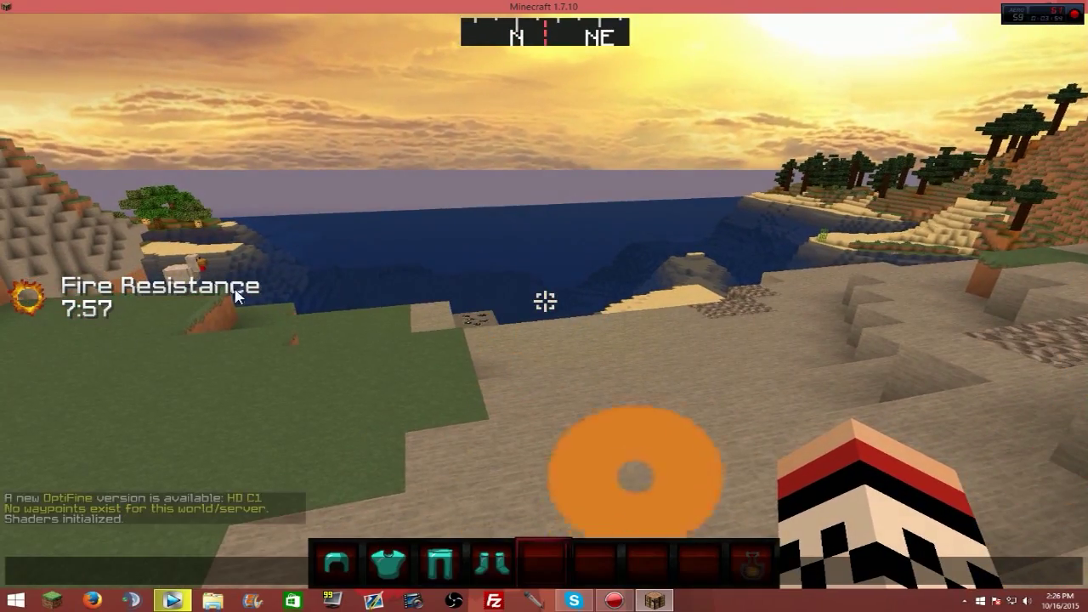
pyautogui.press('Escape')
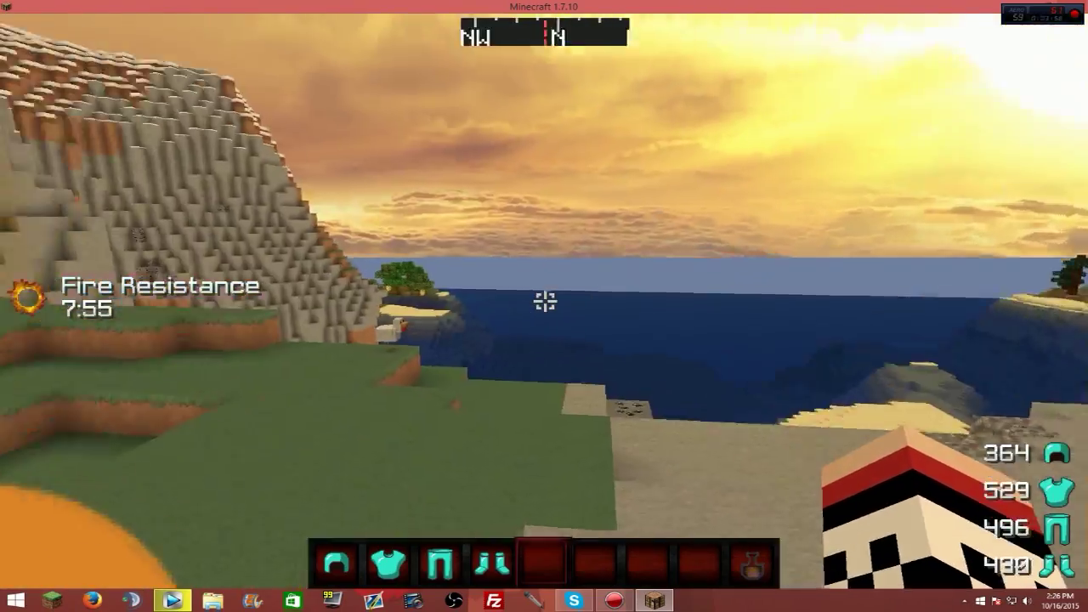
pyautogui.press('e')
pyautogui.press('e')
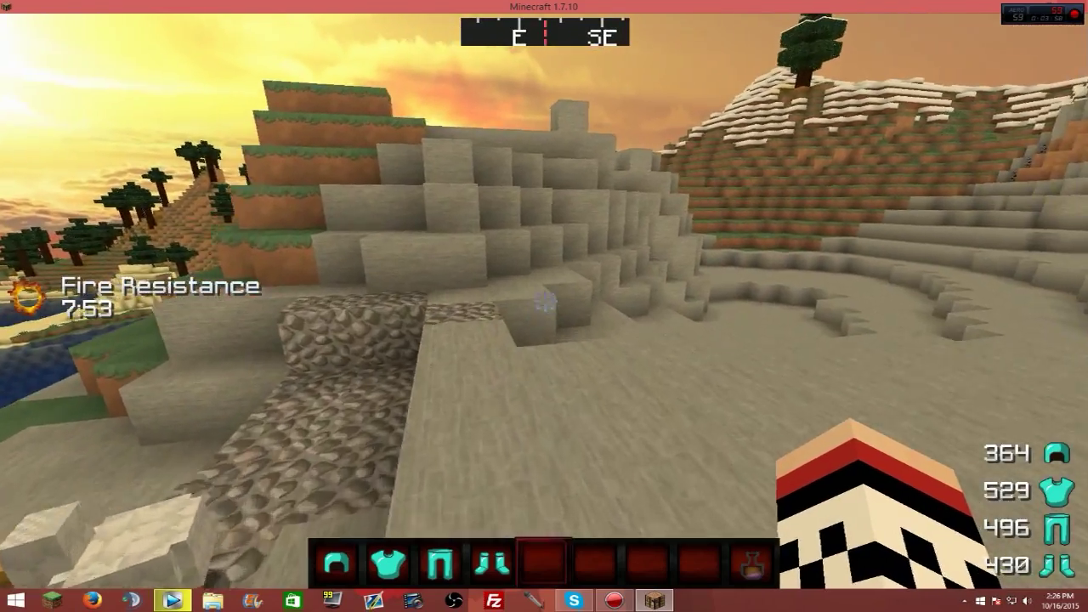
pyautogui.press('F5')
pyautogui.press('F5')
pyautogui.press('F5')
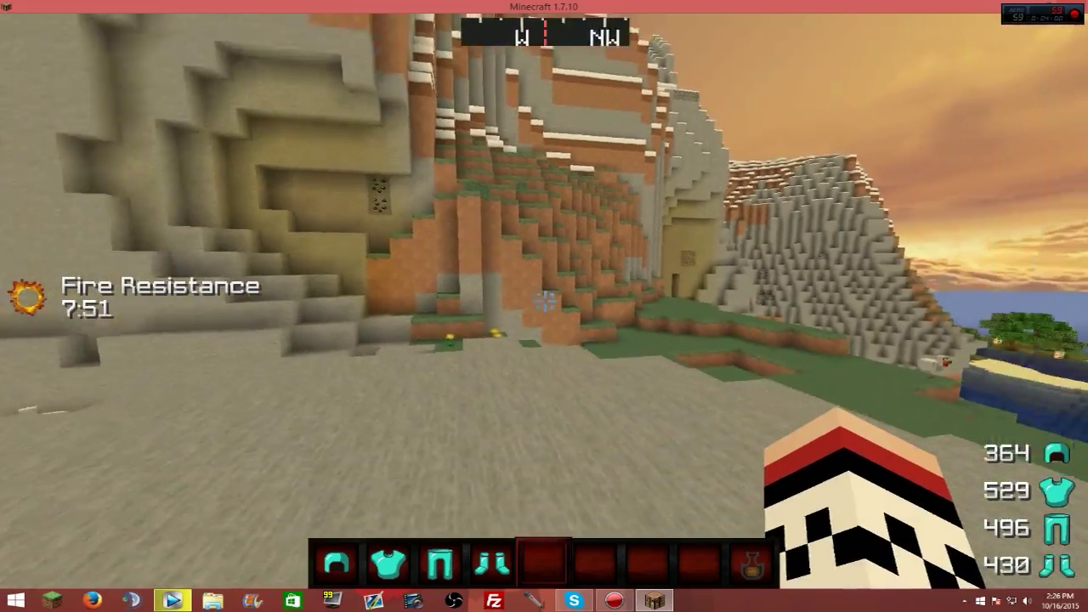
# Enable showing the status on the HUD in the ToggleSneak settings and return to the game
pyautogui.press('Escape')
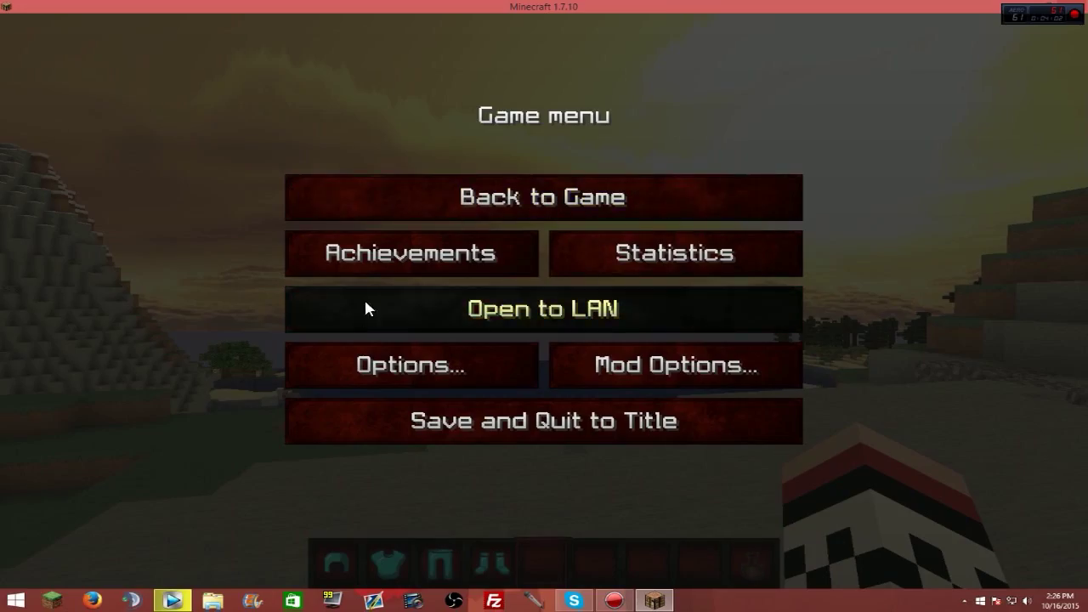
pyautogui.click(367, 364)
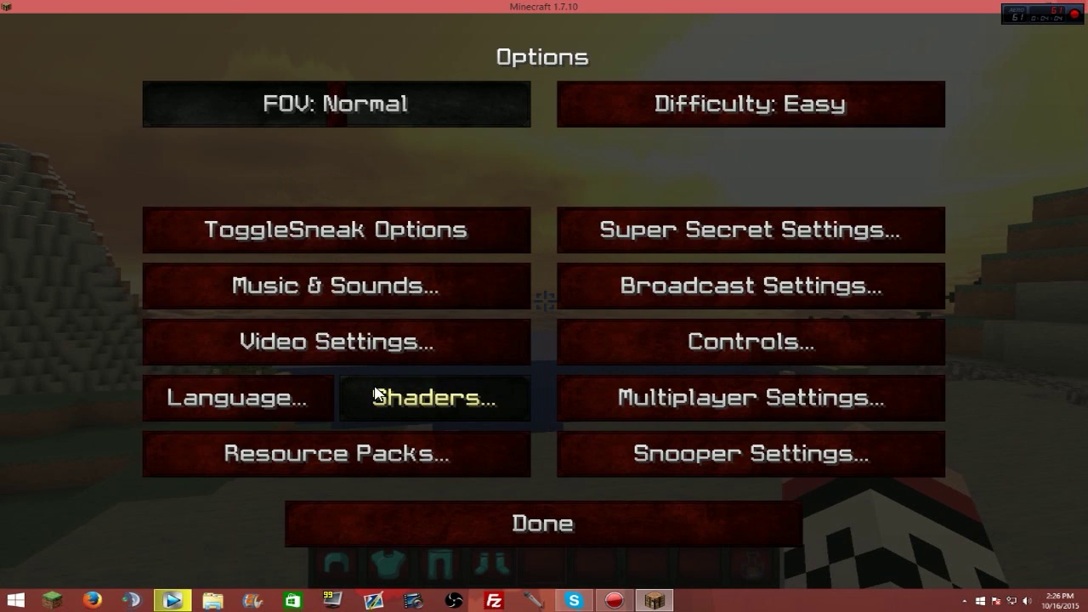
pyautogui.click(289, 234)
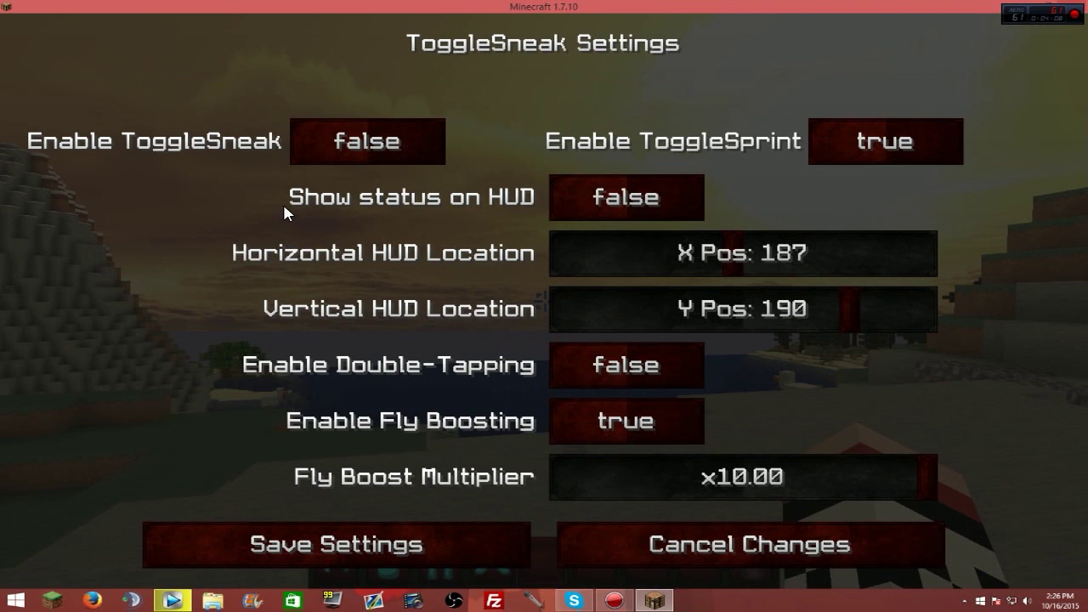
pyautogui.click(578, 208)
pyautogui.press('Escape')
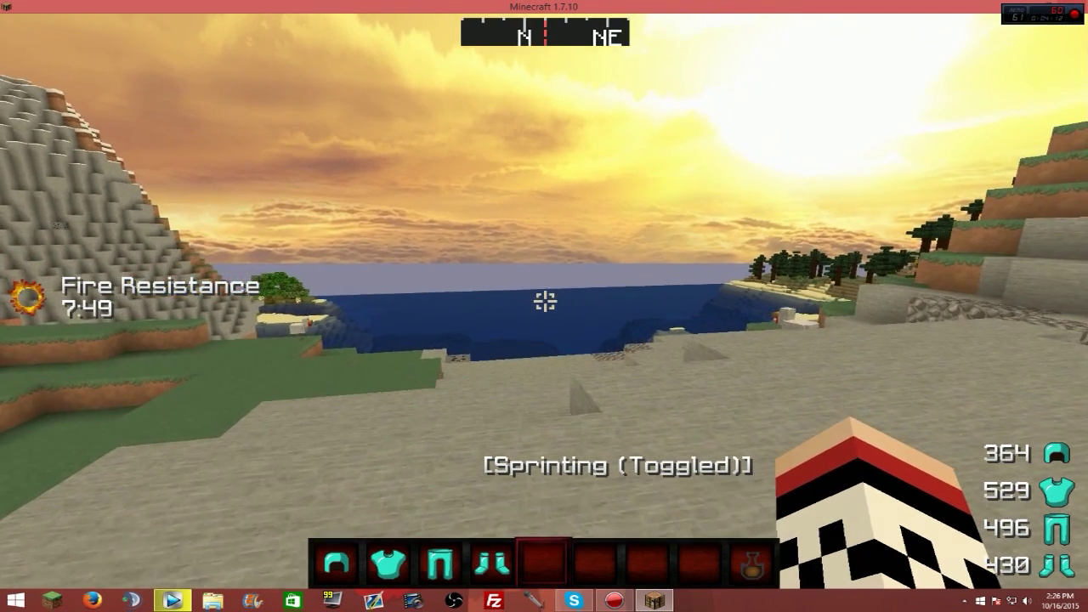
pyautogui.press('e')
pyautogui.press('Escape')
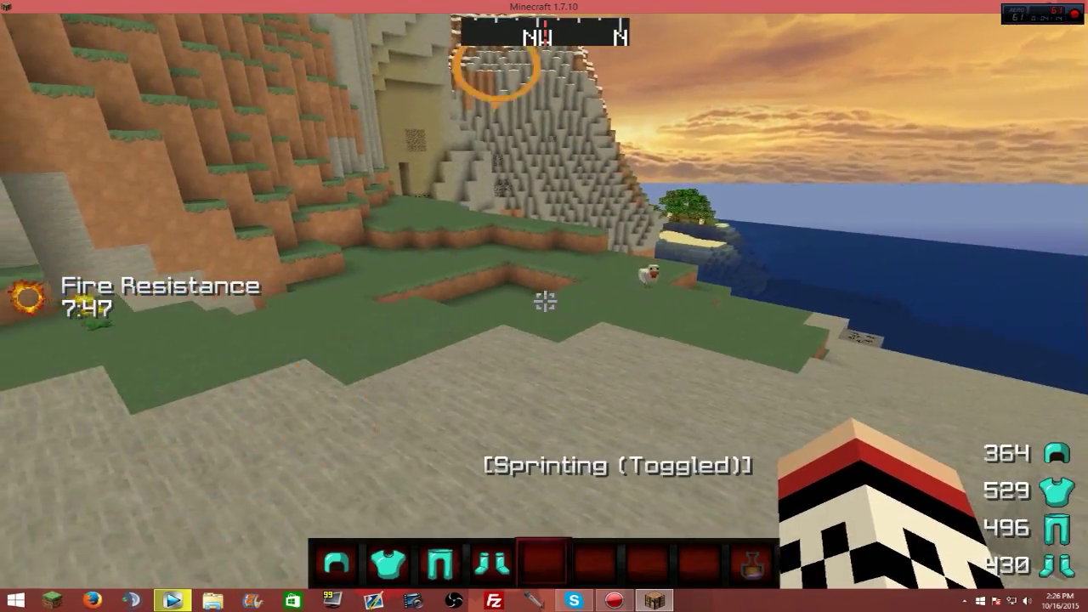
# Review the Sprint key binding in the game controls and return to the world
pyautogui.press('Escape')
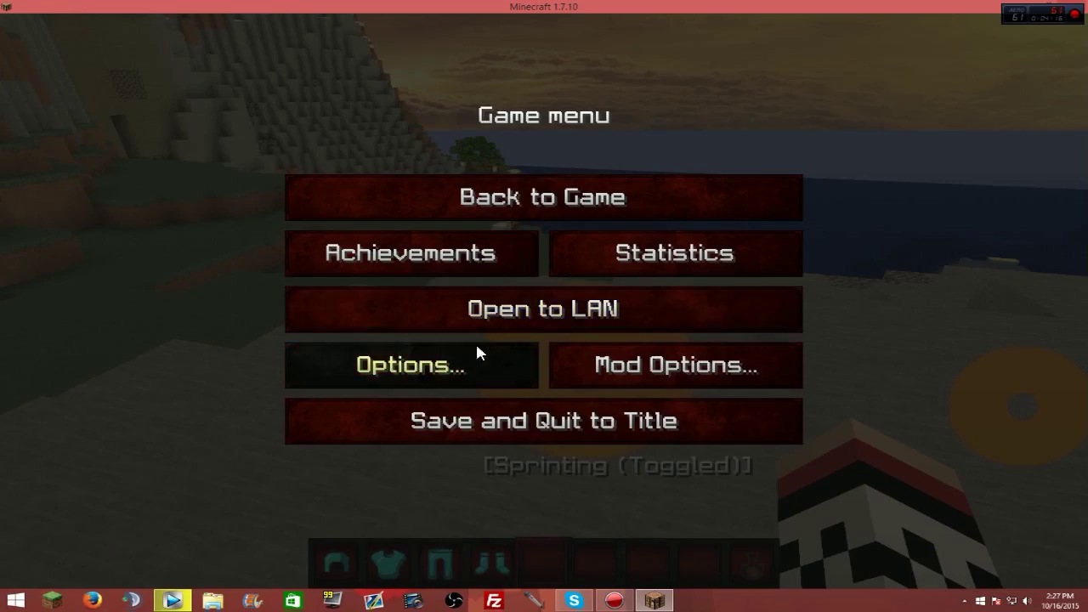
pyautogui.click(508, 350)
pyautogui.click(742, 339)
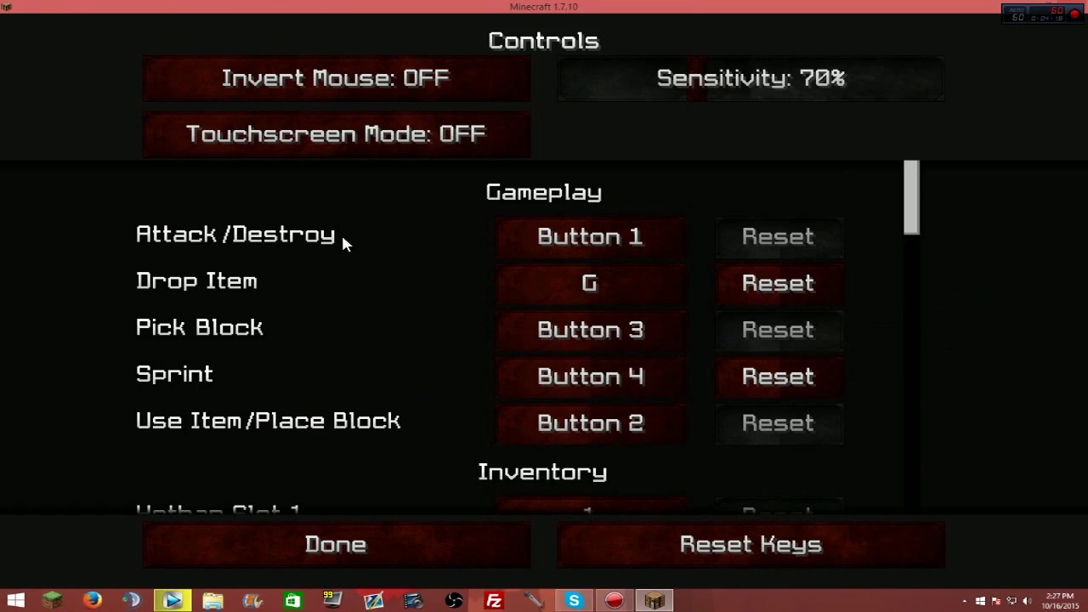
pyautogui.scroll(-2, 336, 281)
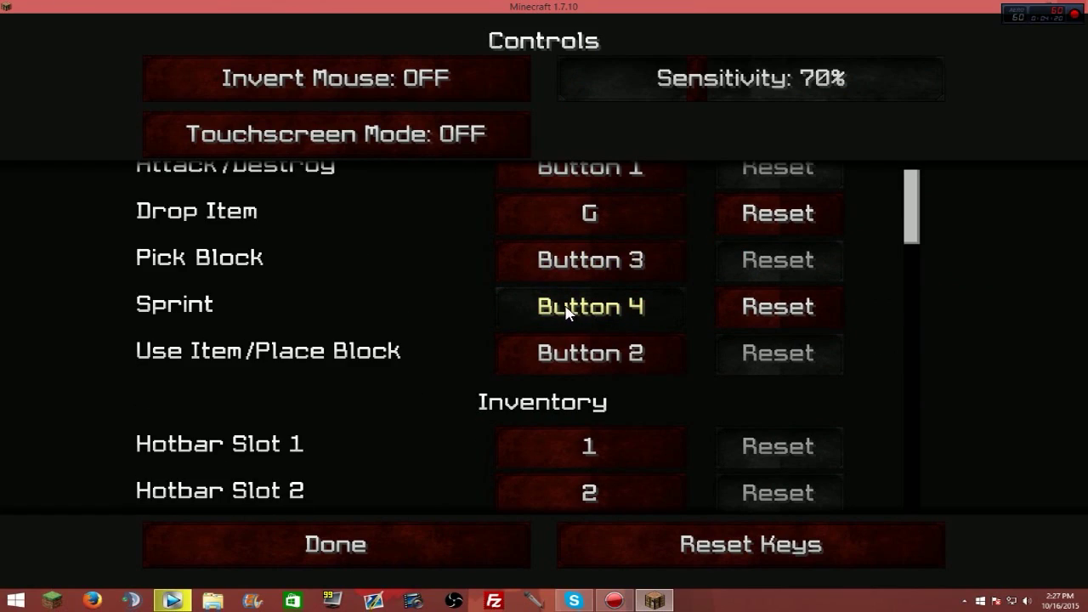
pyautogui.press('Escape')
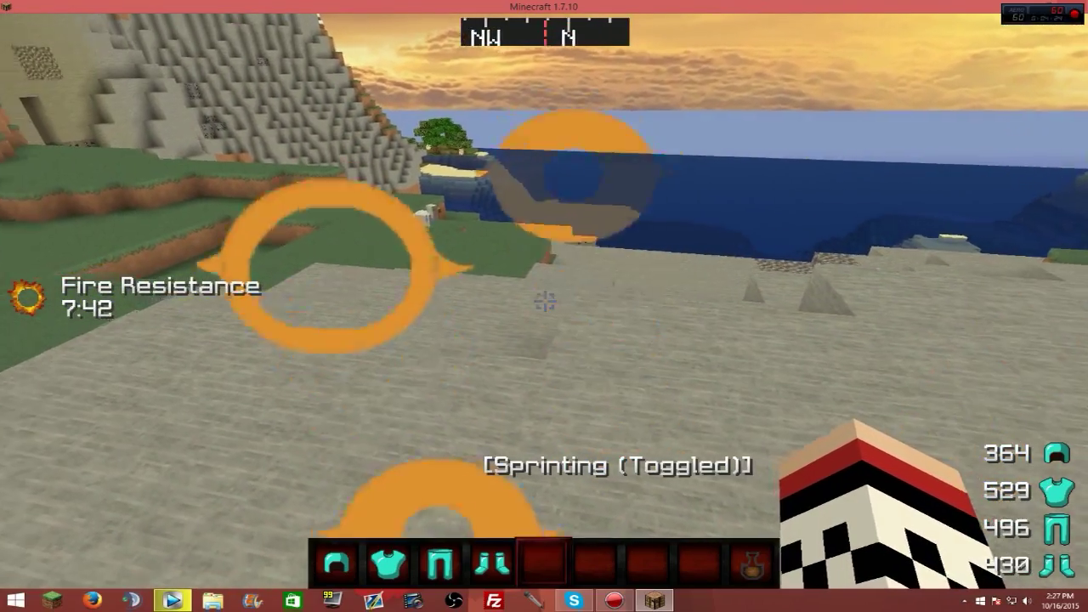
# Switch repeatedly between camera perspectives to examine the armored character and the toggled sprint status on the HUD
pyautogui.press('F5')
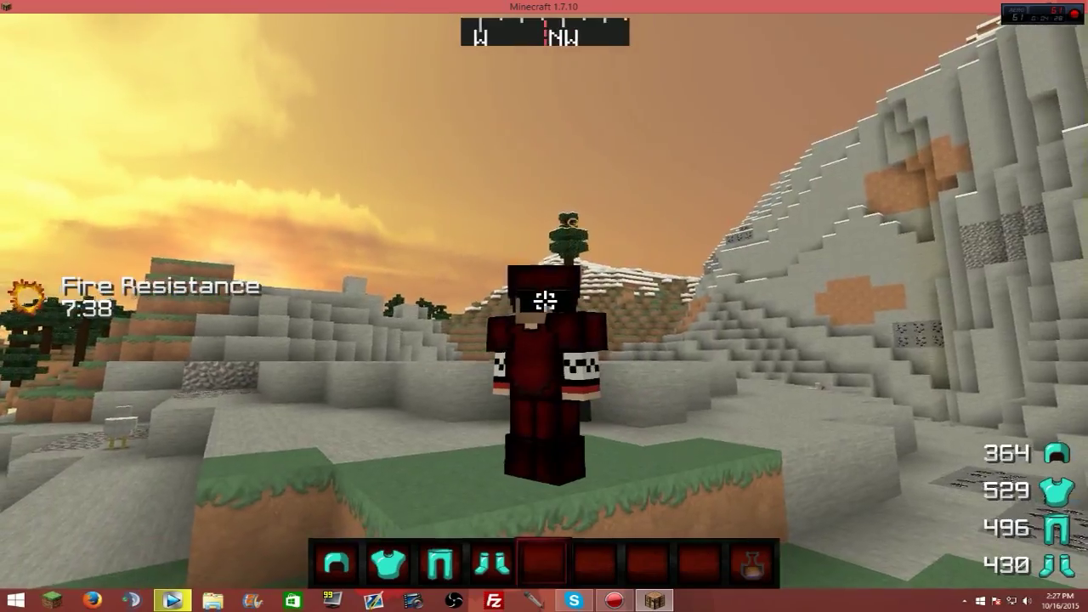
pyautogui.press('ctrl')
pyautogui.press('F5')
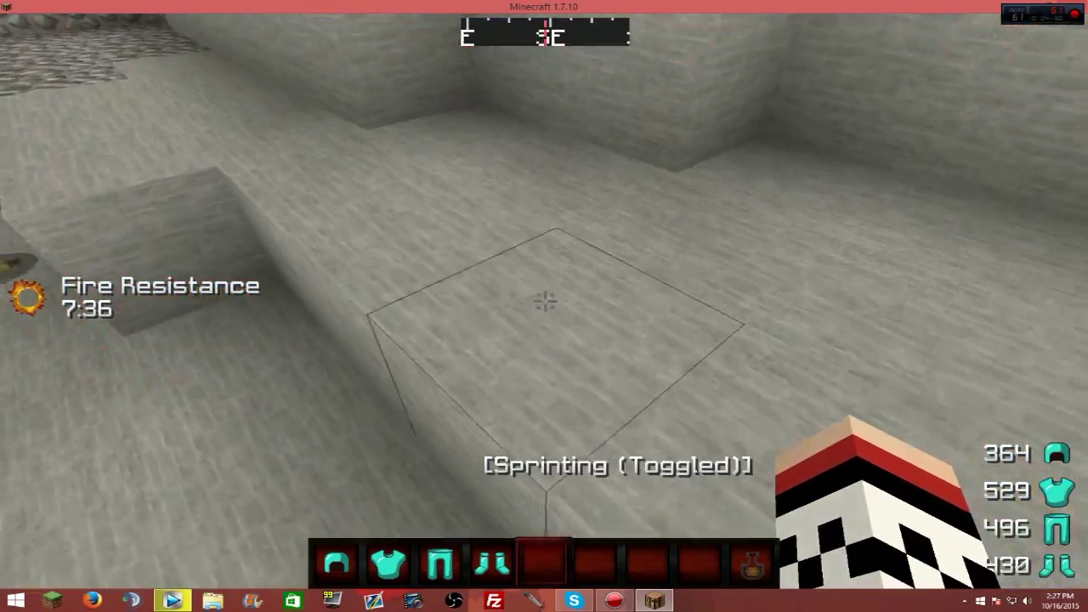
pyautogui.press('F5')
pyautogui.press('F5')
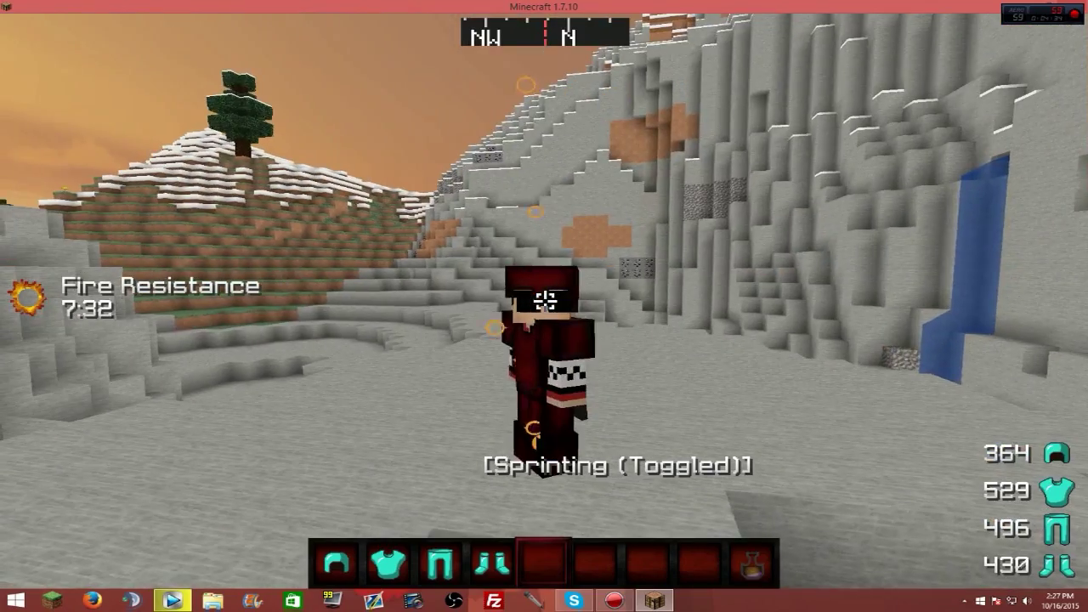
pyautogui.press('F5')
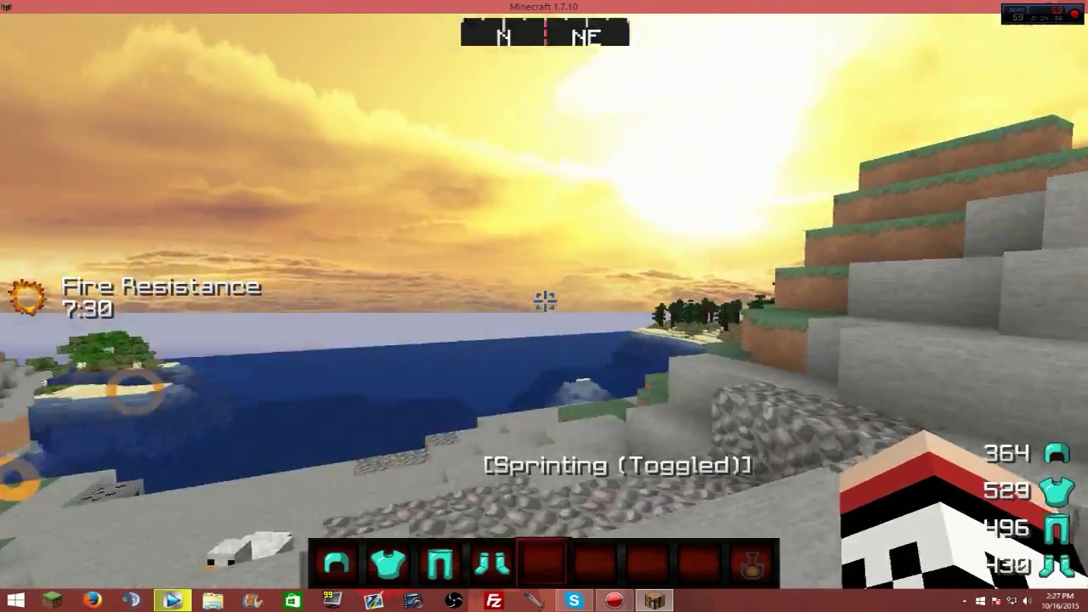
pyautogui.press('F5')
pyautogui.press('F5')
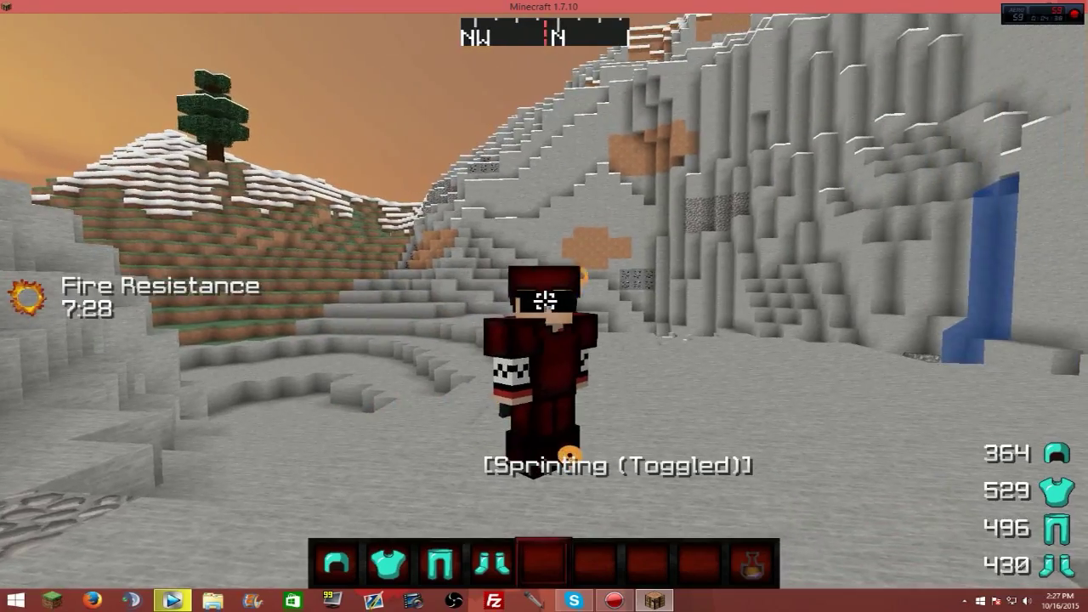
pyautogui.press('F5')
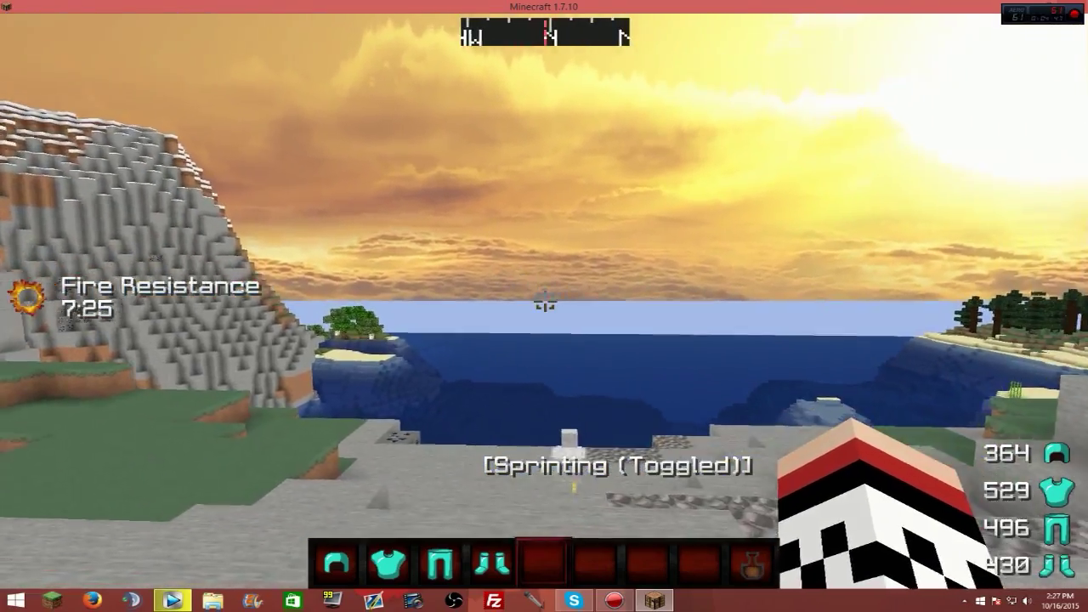
# Review the Minimap Controls key bindings, including Zoom, in the game controls
pyautogui.press('Escape')
pyautogui.click(467, 355)
pyautogui.click(655, 350)
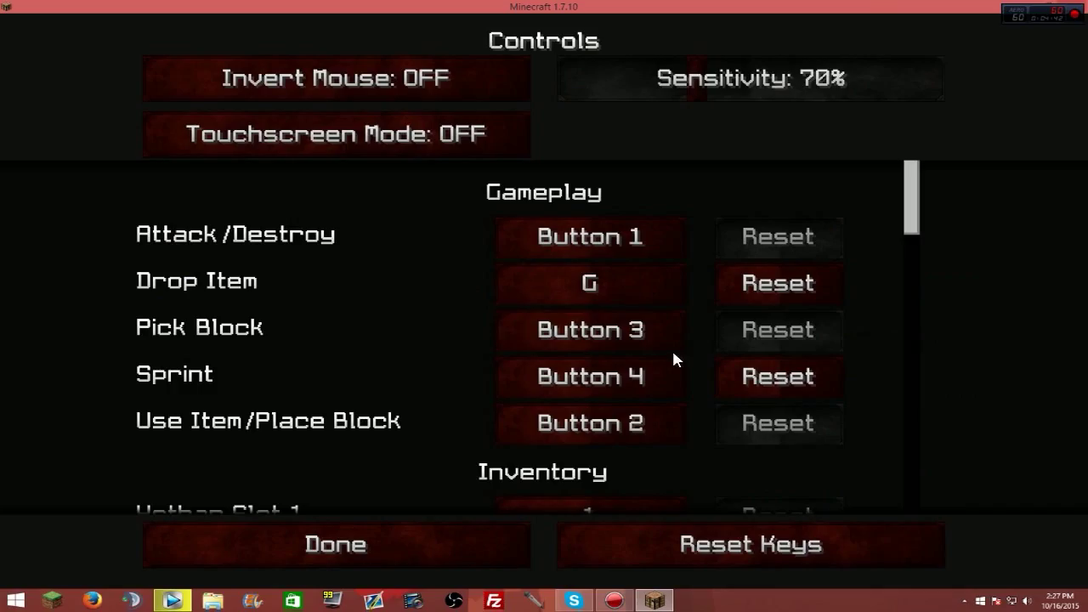
pyautogui.scroll(-10, 558, 266)
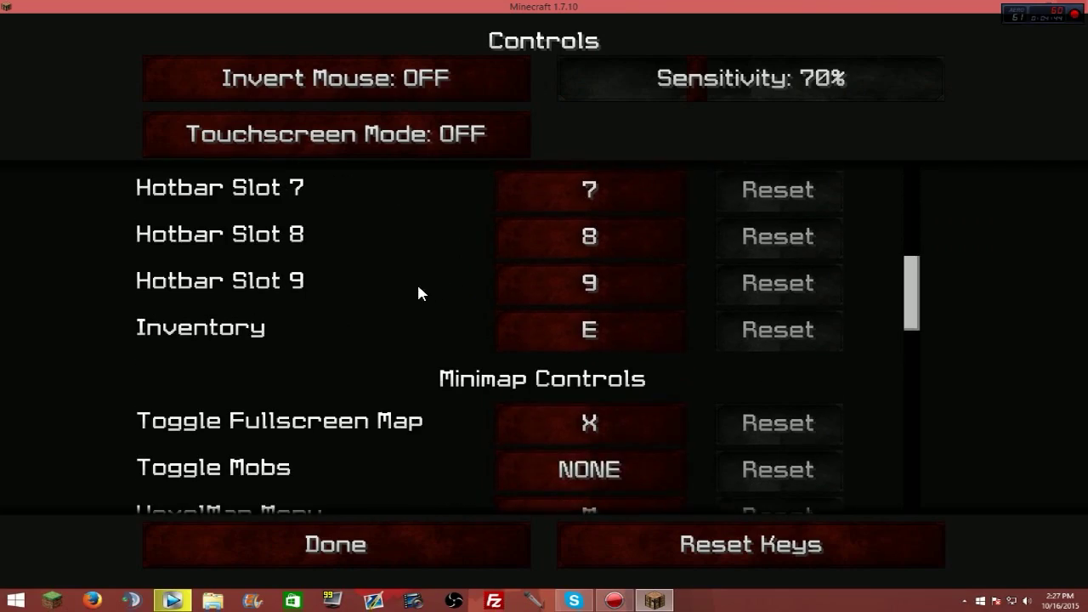
pyautogui.scroll(-1, 564, 423)
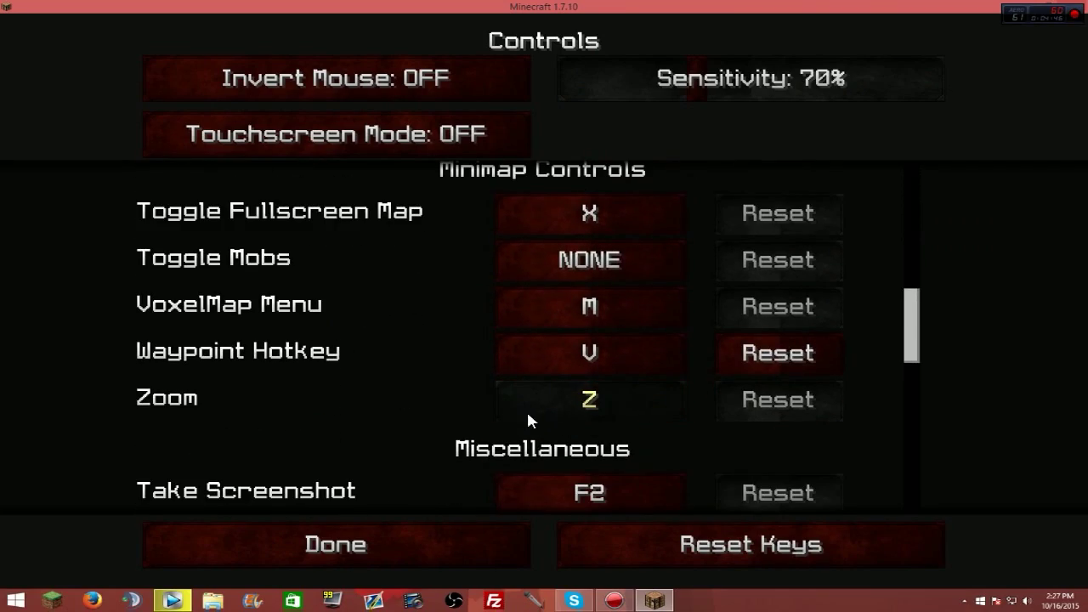
# Return to the world and cycle through the camera perspectives to examine the character and the HUD elements
pyautogui.press('Escape')
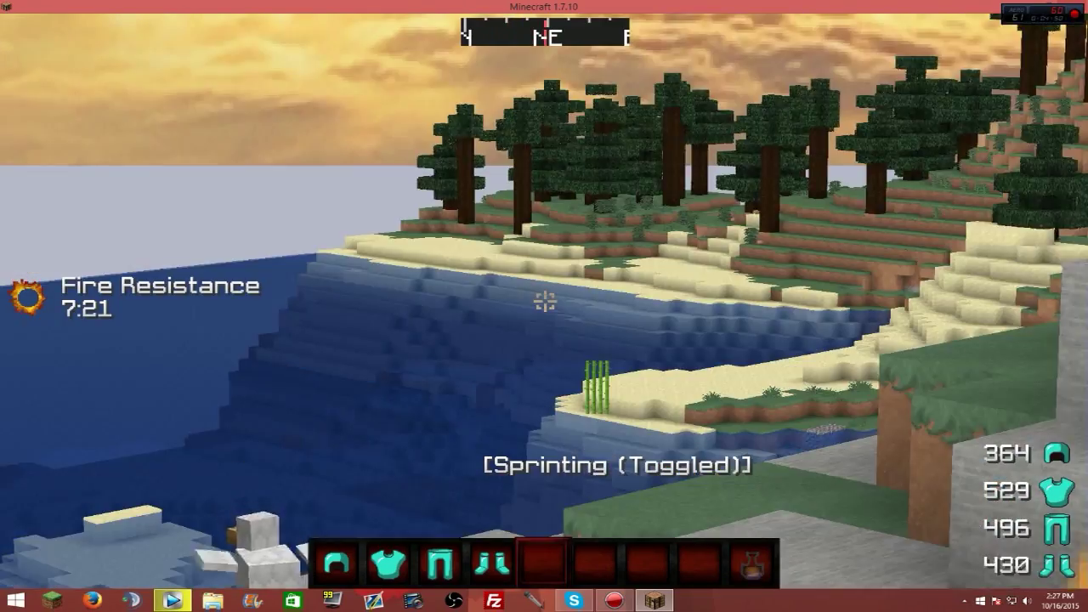
pyautogui.press('F5')
pyautogui.press('F5')
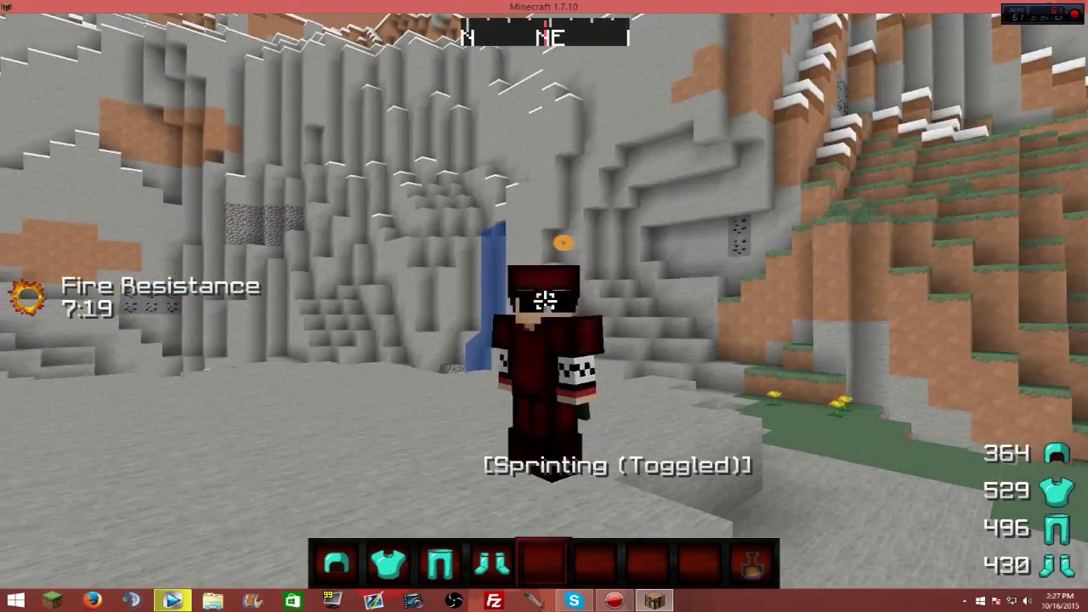
pyautogui.press('F5')
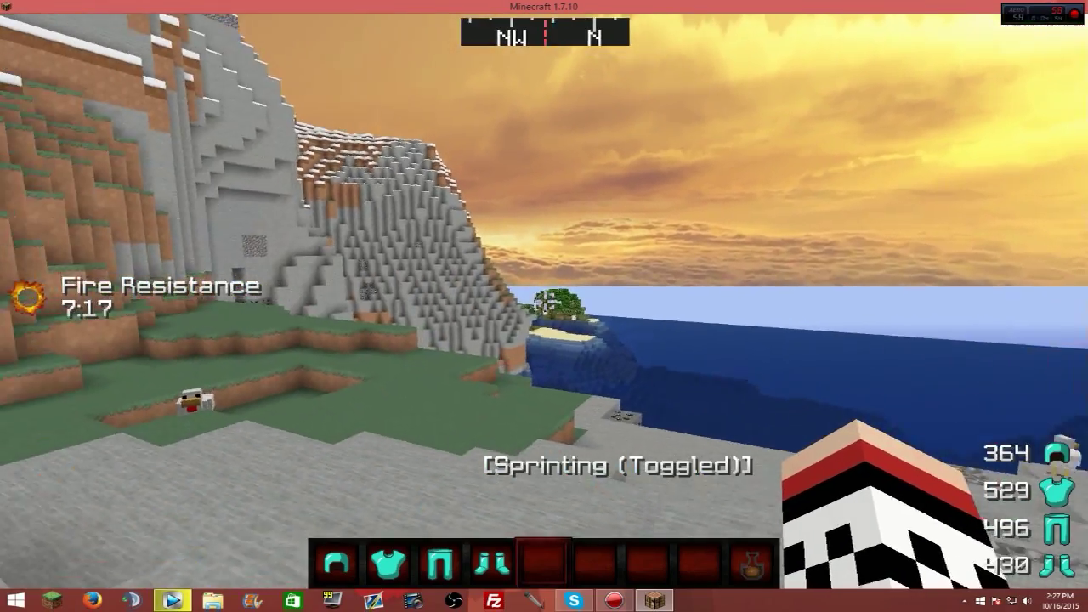
pyautogui.press('F5')
pyautogui.press('F5')
pyautogui.press('F5')
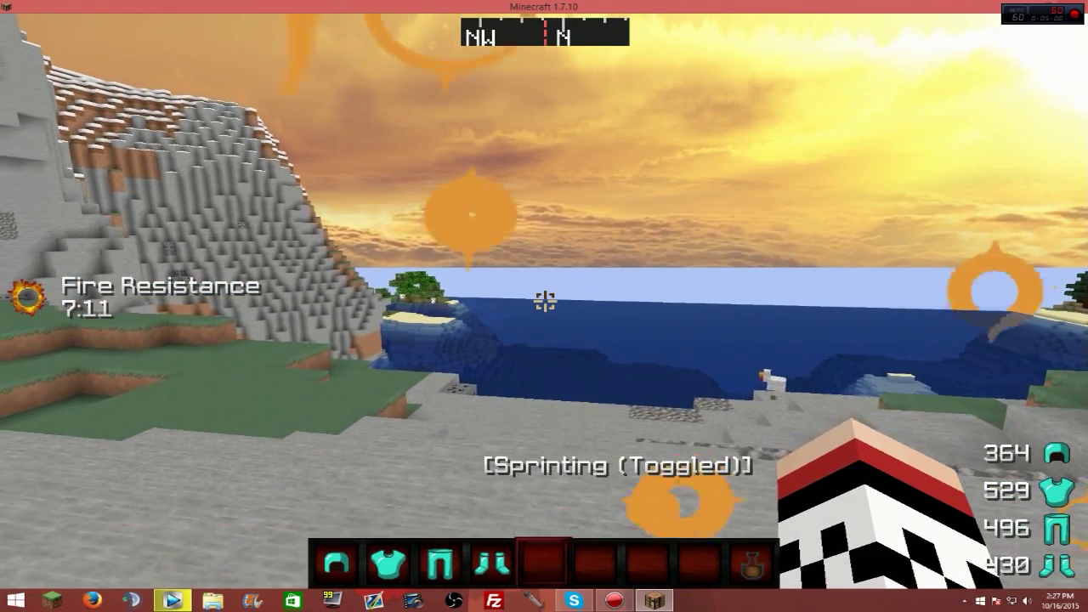
# Save and quit the world to the title screen and open the list of installed mods
pyautogui.press('Escape')
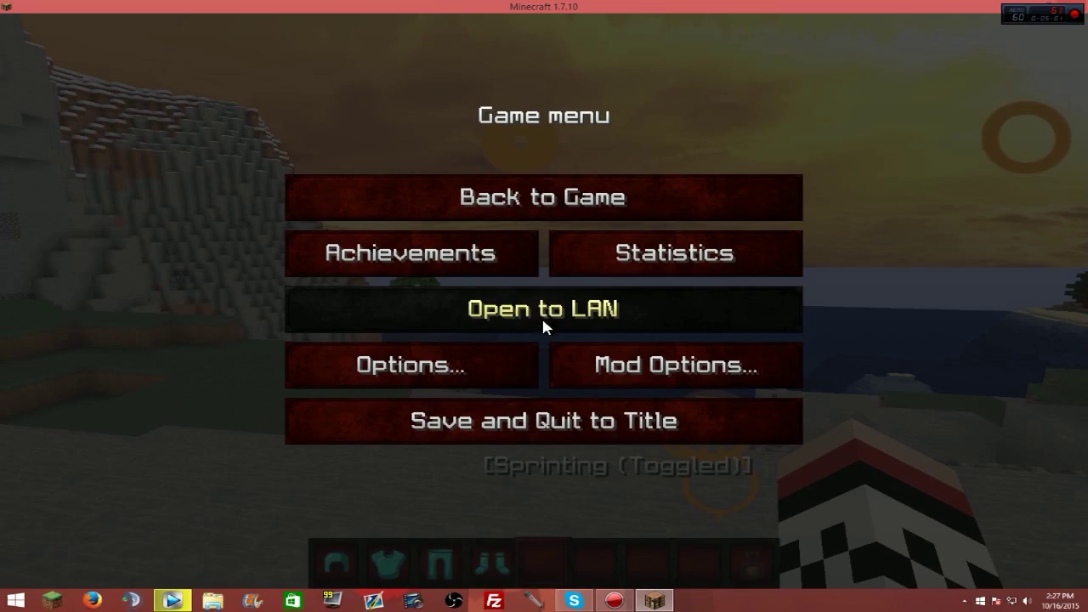
pyautogui.click(620, 419)
pyautogui.click(407, 488)
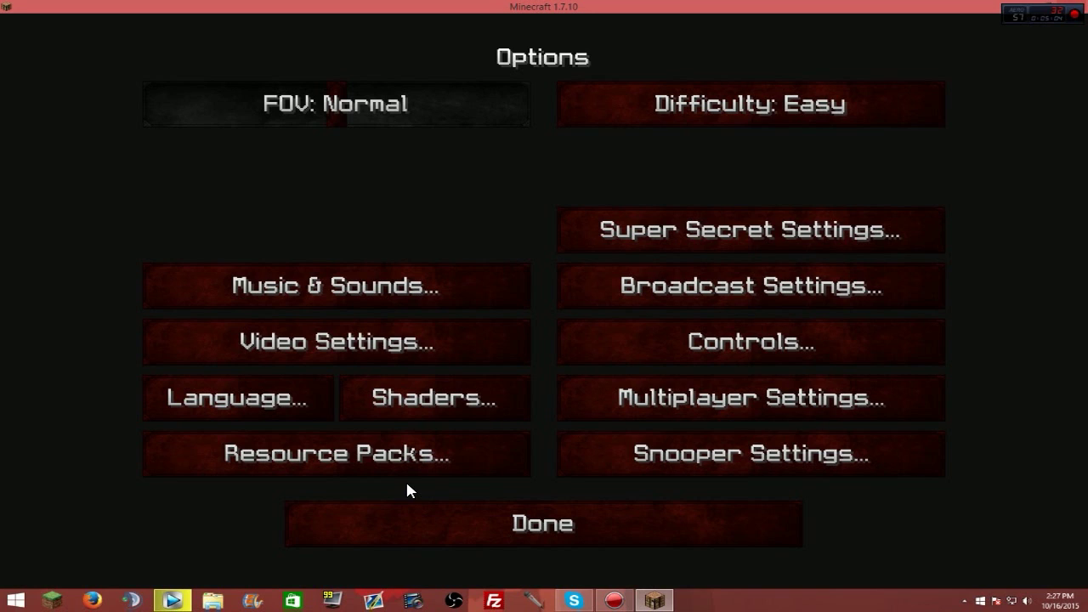
pyautogui.click(304, 513)
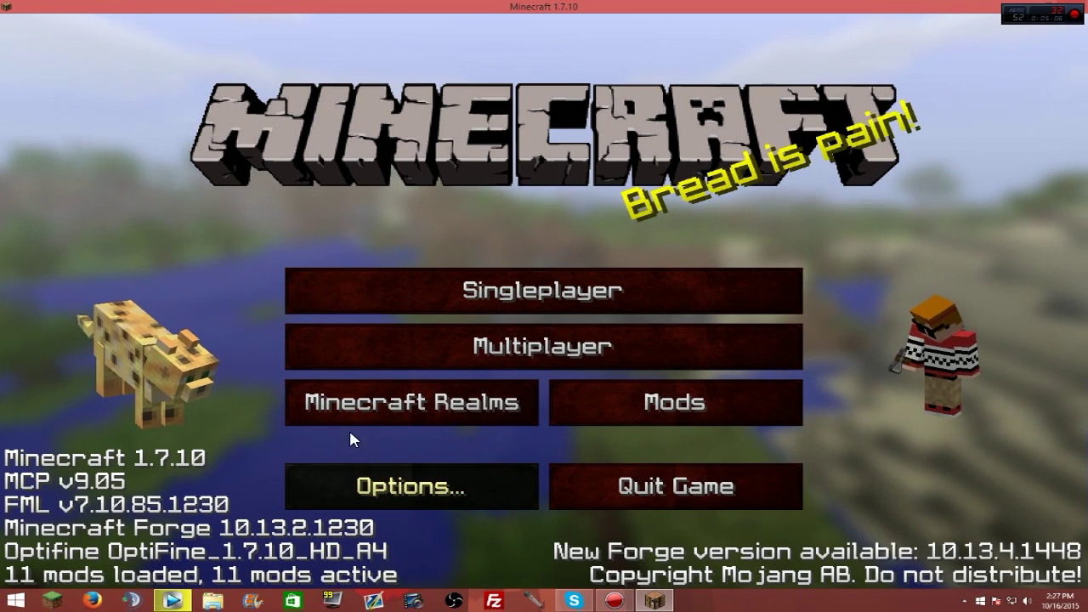
pyautogui.click(684, 411)
pyautogui.click(294, 170)
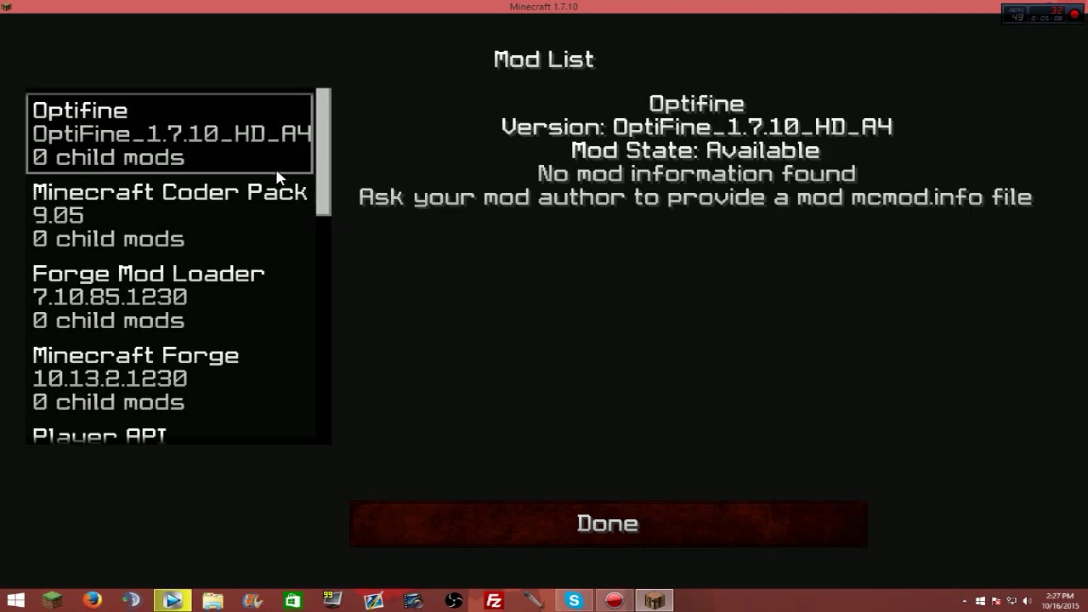
pyautogui.scroll(-5, 279, 187)
pyautogui.scroll(-2, 271, 254)
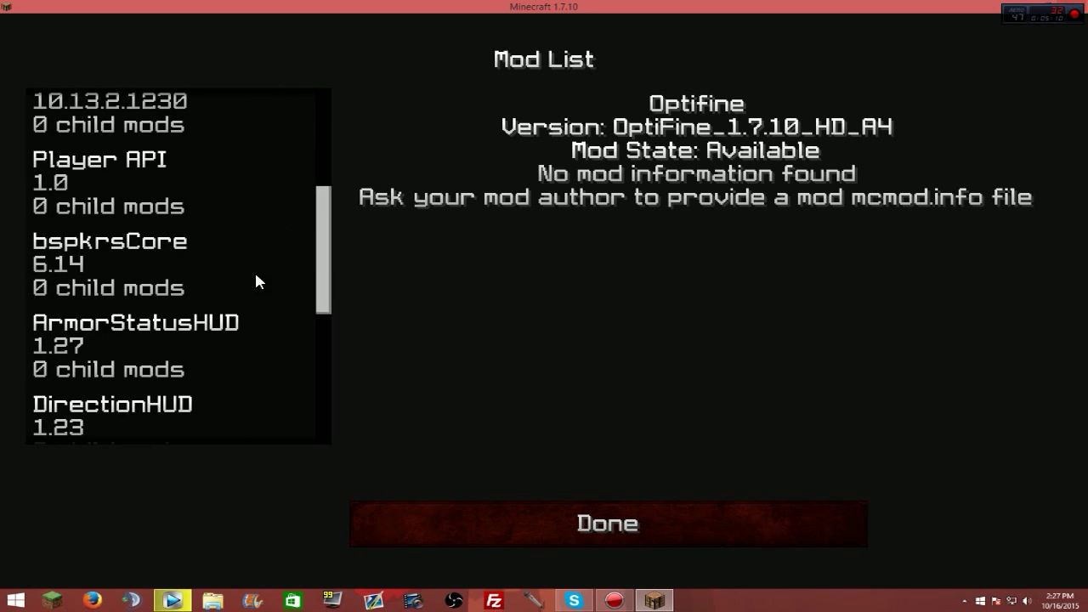
# Review the ArmorStatusHUD configuration, from HUD position and layout to the offset settings, and return to the mod list
pyautogui.click(226, 331)
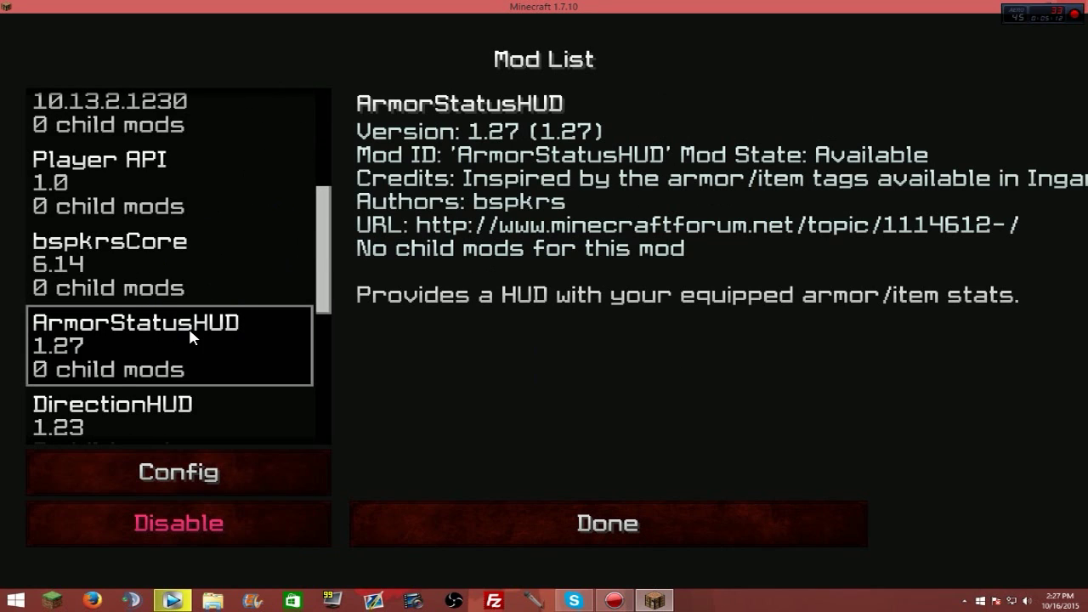
pyautogui.scroll(-2, 190, 337)
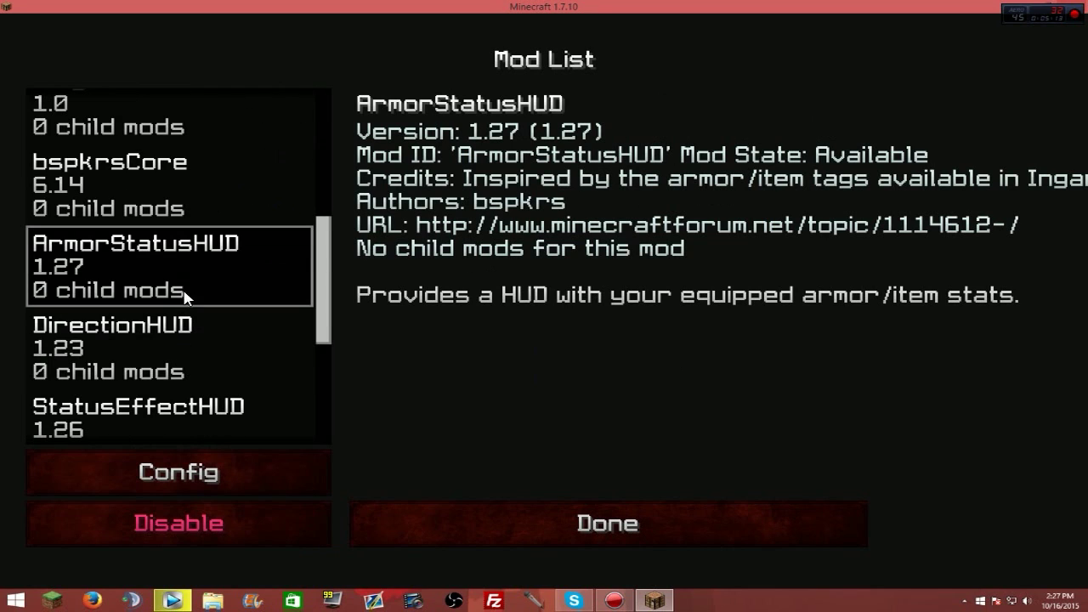
pyautogui.click(232, 474)
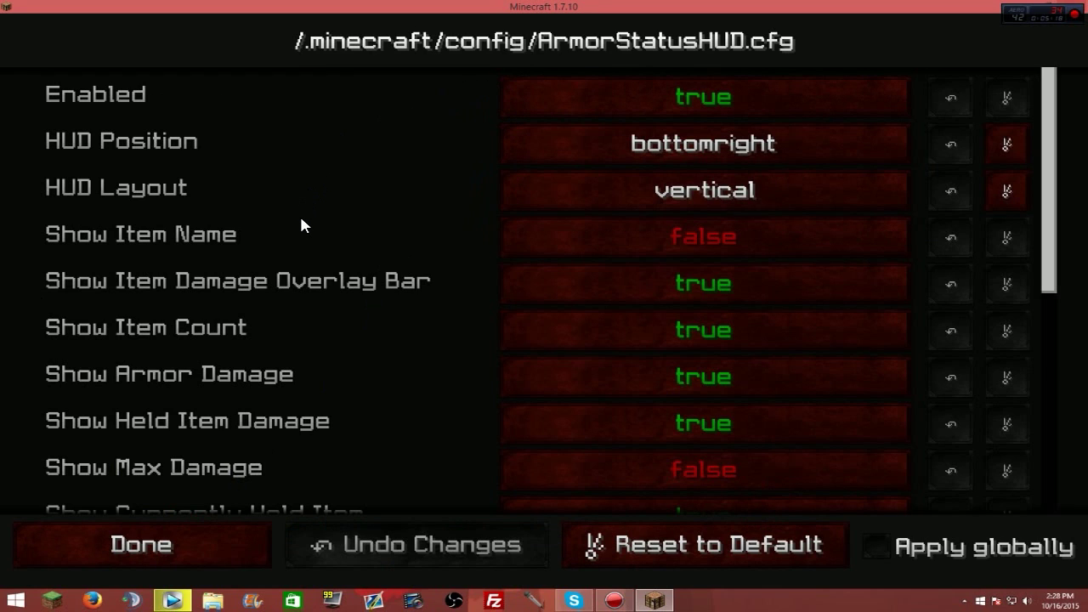
pyautogui.scroll(-1, 306, 255)
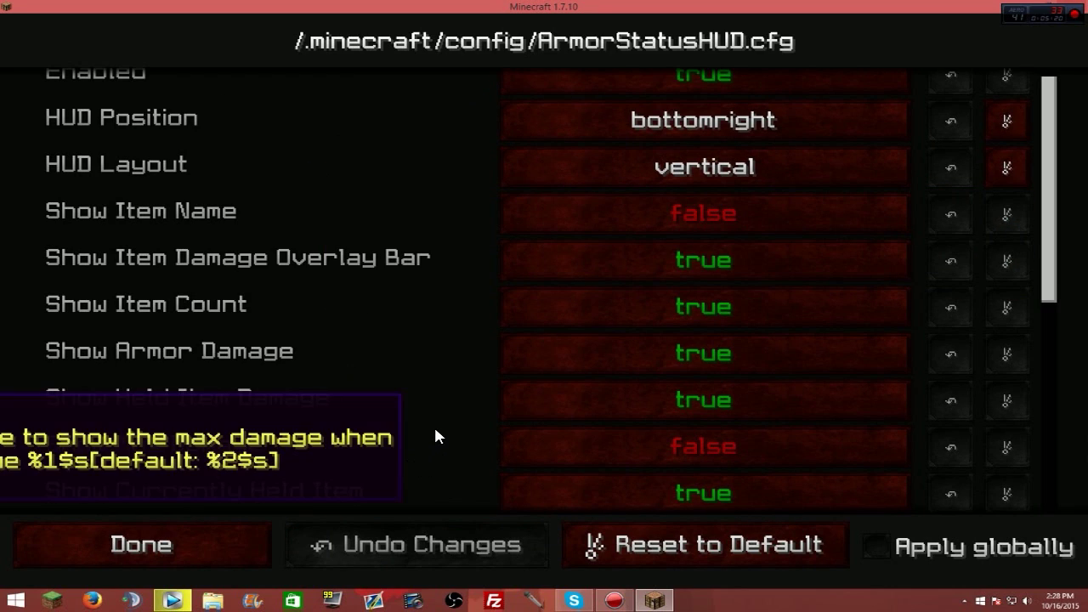
pyautogui.scroll(-3, 437, 437)
pyautogui.scroll(-1, 479, 364)
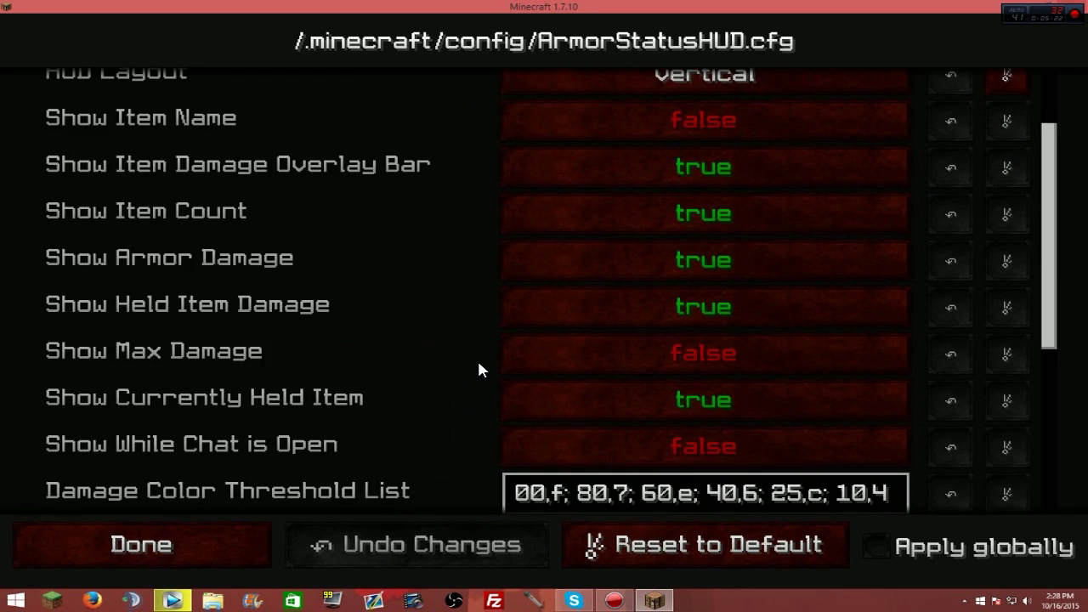
pyautogui.moveTo(1051, 226); pyautogui.dragTo(1046, 401)
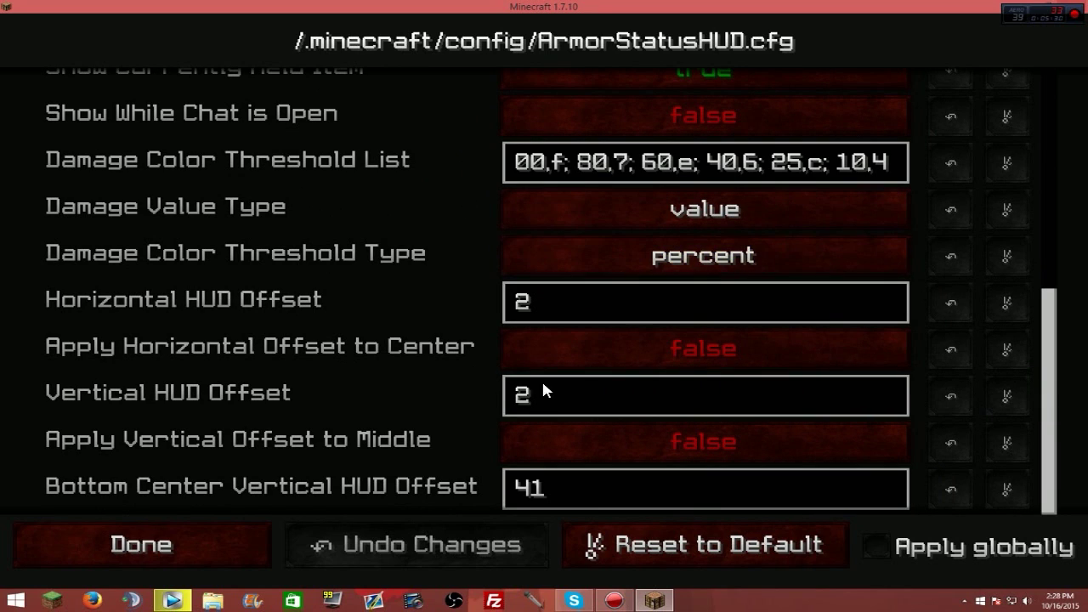
pyautogui.click(208, 545)
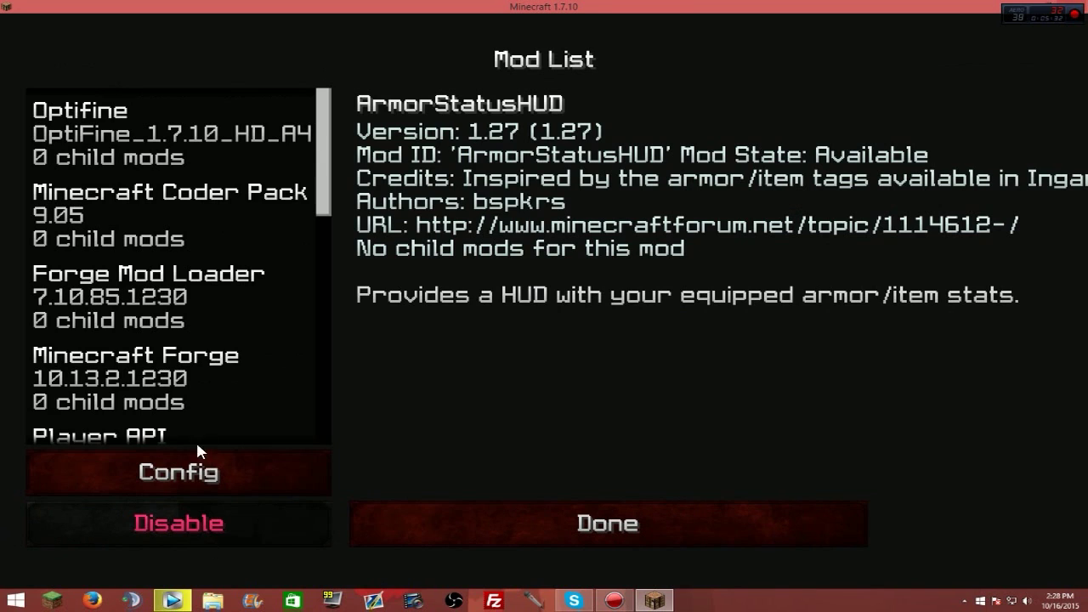
# Read the mod details of Minecraft Coder Pack and DirectionHUD in the mod list
pyautogui.click(192, 231)
pyautogui.scroll(-1, 186, 256)
pyautogui.scroll(-2, 178, 289)
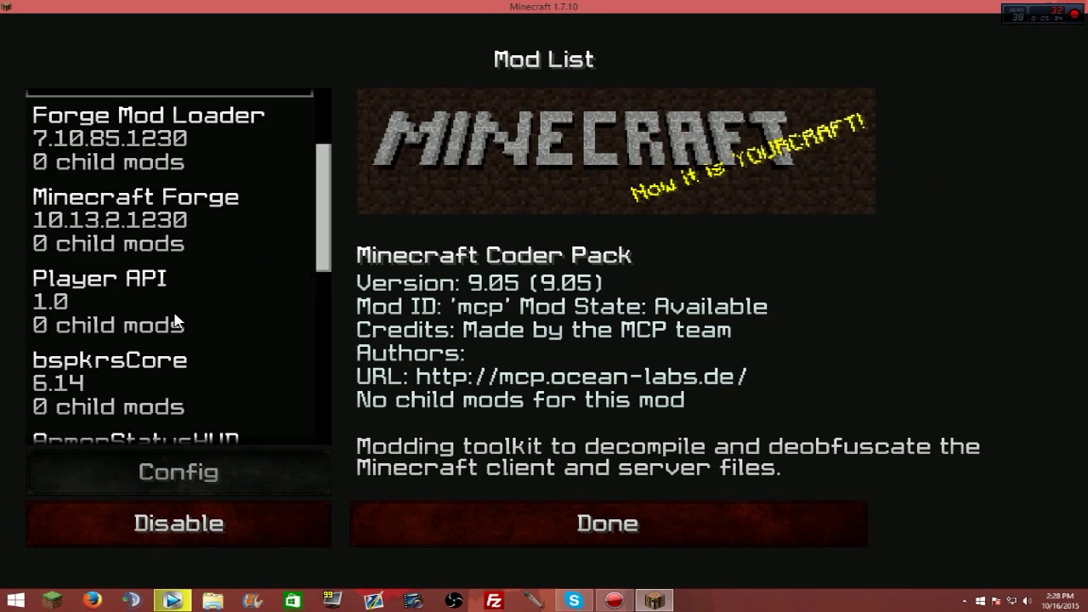
pyautogui.scroll(-5, 176, 326)
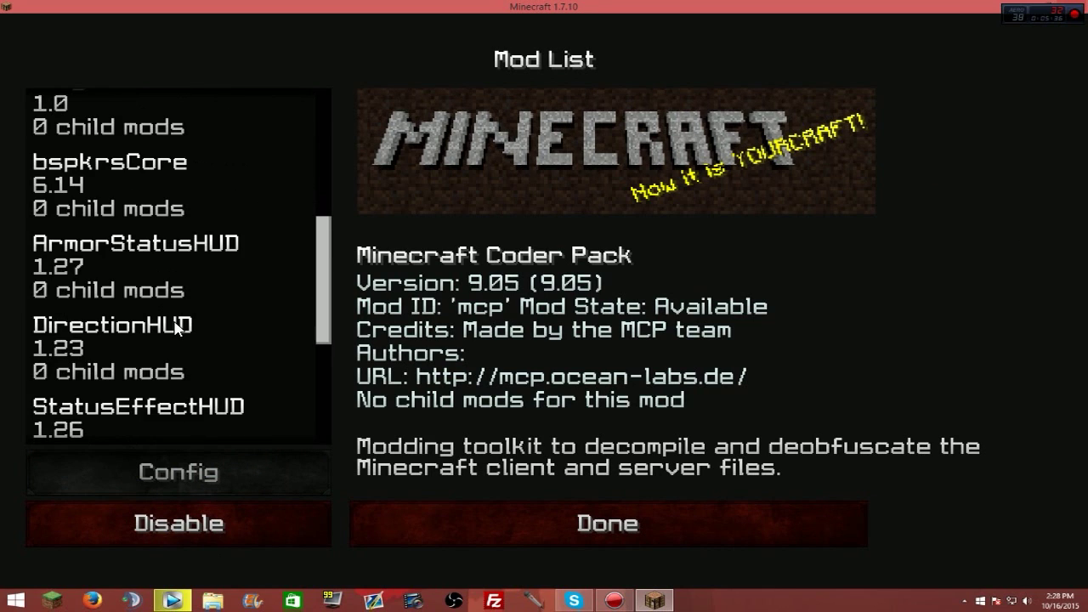
pyautogui.click(166, 344)
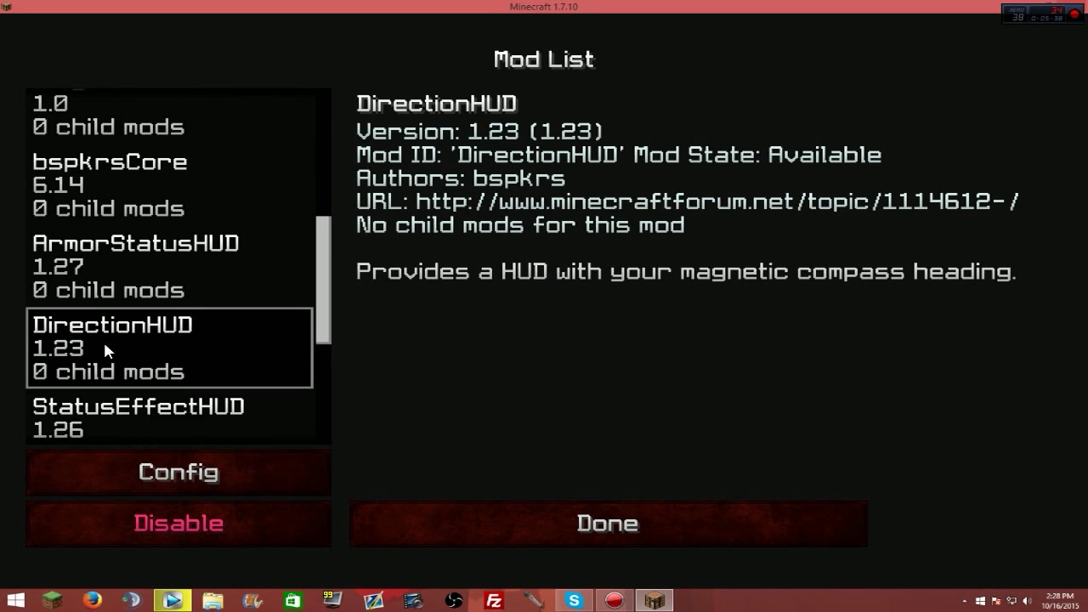
pyautogui.scroll(-3, 170, 340)
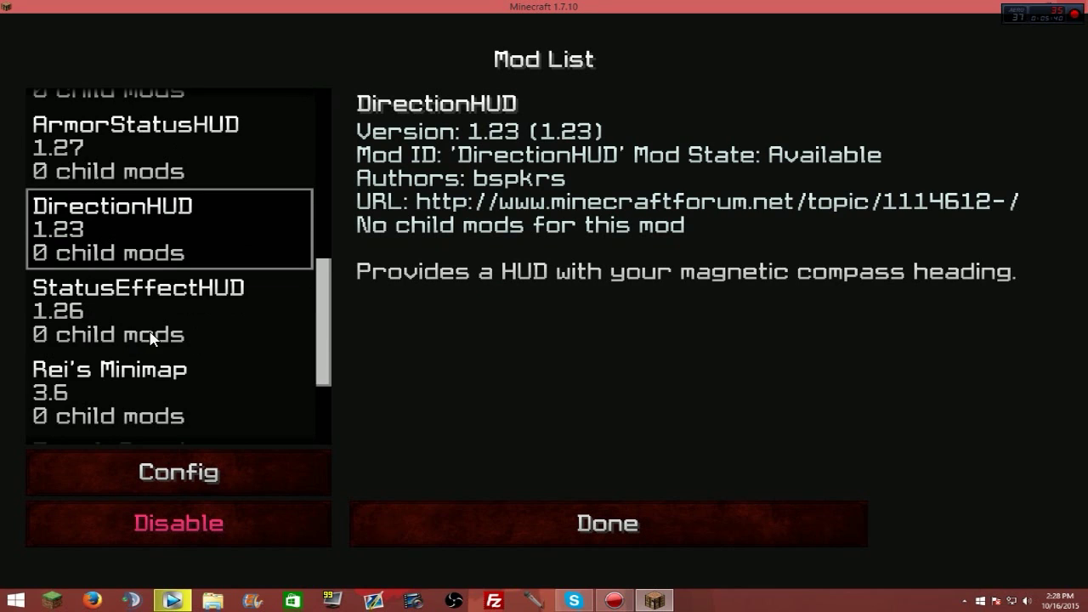
# Review the StatusEffectHUD configuration, including HUD position, effect display and offset options, and return to the mod list
pyautogui.click(150, 318)
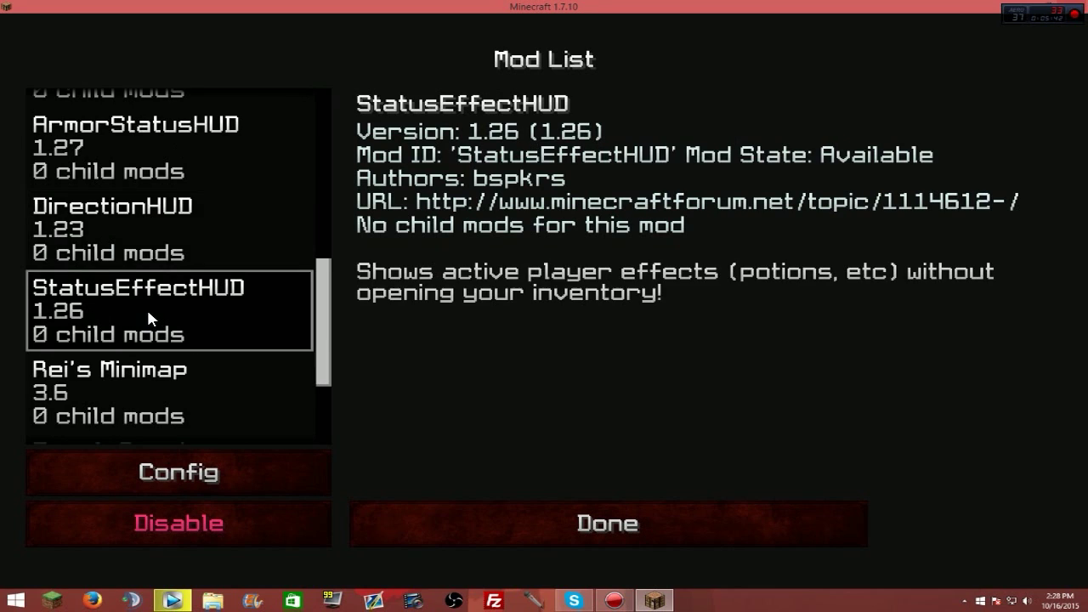
pyautogui.click(245, 478)
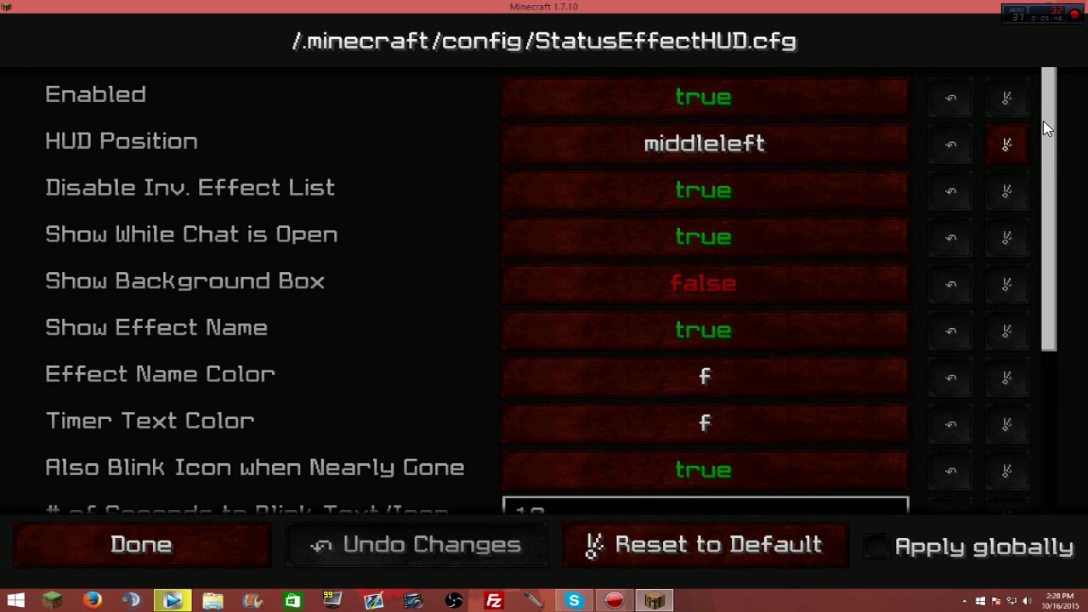
pyautogui.scroll(-1, 1046, 128)
pyautogui.scroll(-2, 1046, 133)
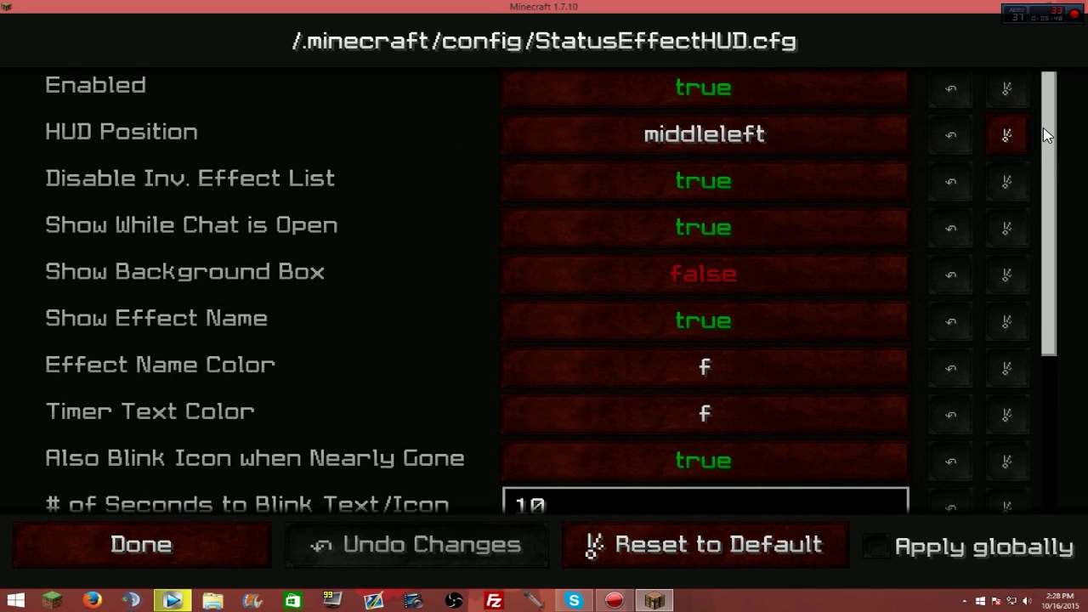
pyautogui.moveTo(1046, 140); pyautogui.dragTo(1044, 310)
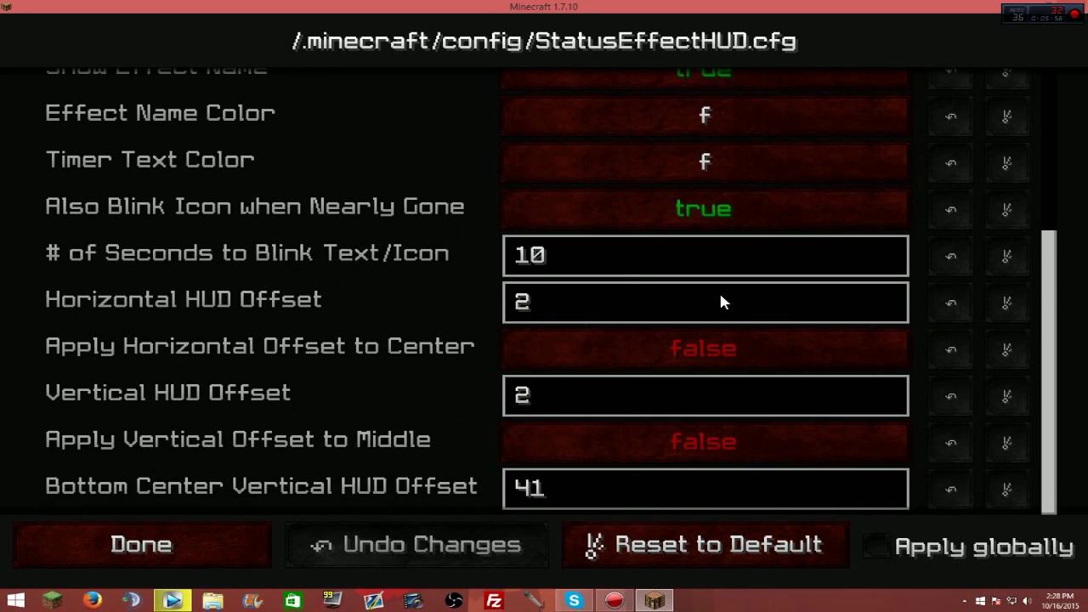
pyautogui.click(185, 534)
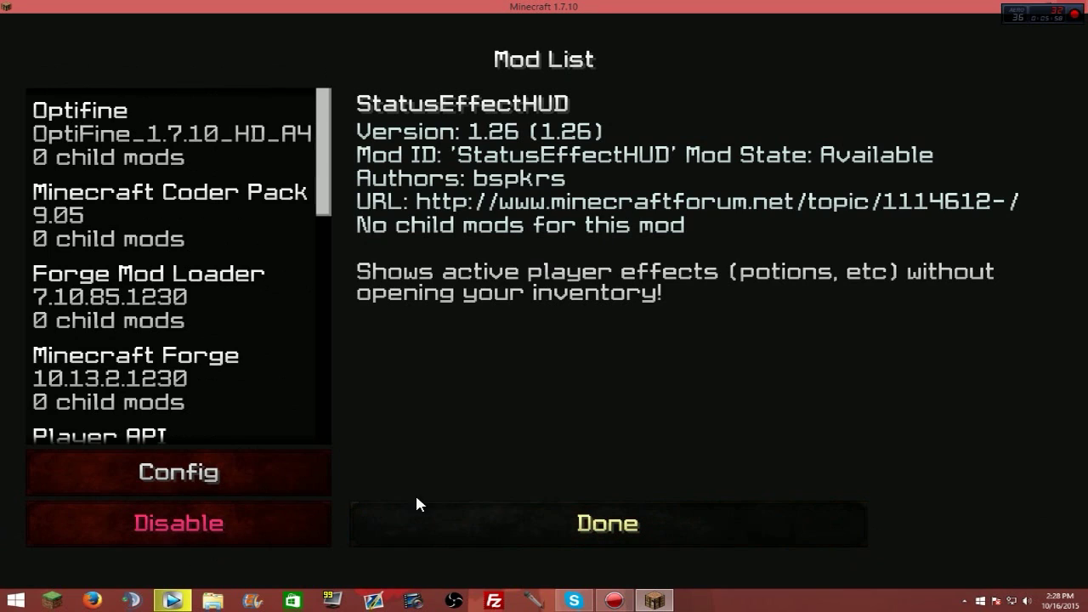
# Set Show status on HUD to false in the ToggleSneak settings, save them and return to the title screen
pyautogui.scroll(-5, 269, 289)
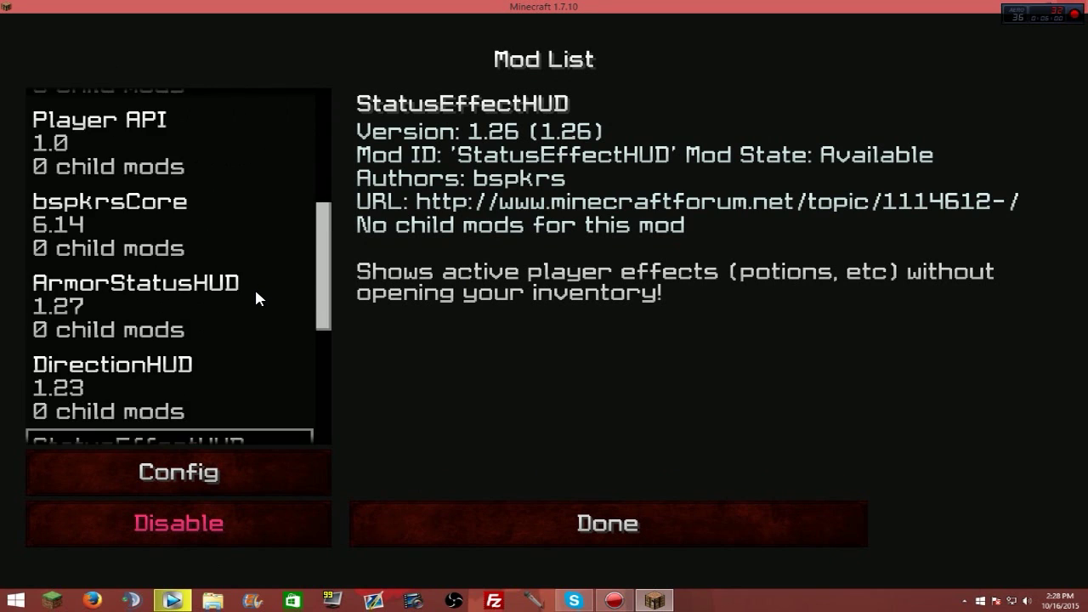
pyautogui.scroll(-2, 253, 298)
pyautogui.scroll(-1, 230, 348)
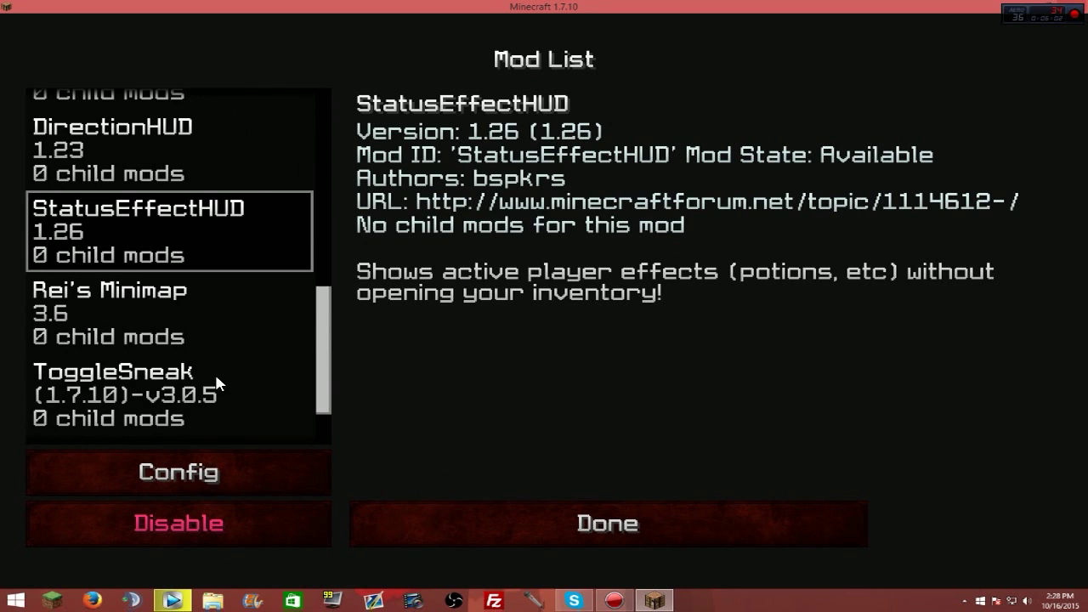
pyautogui.click(220, 423)
pyautogui.click(202, 484)
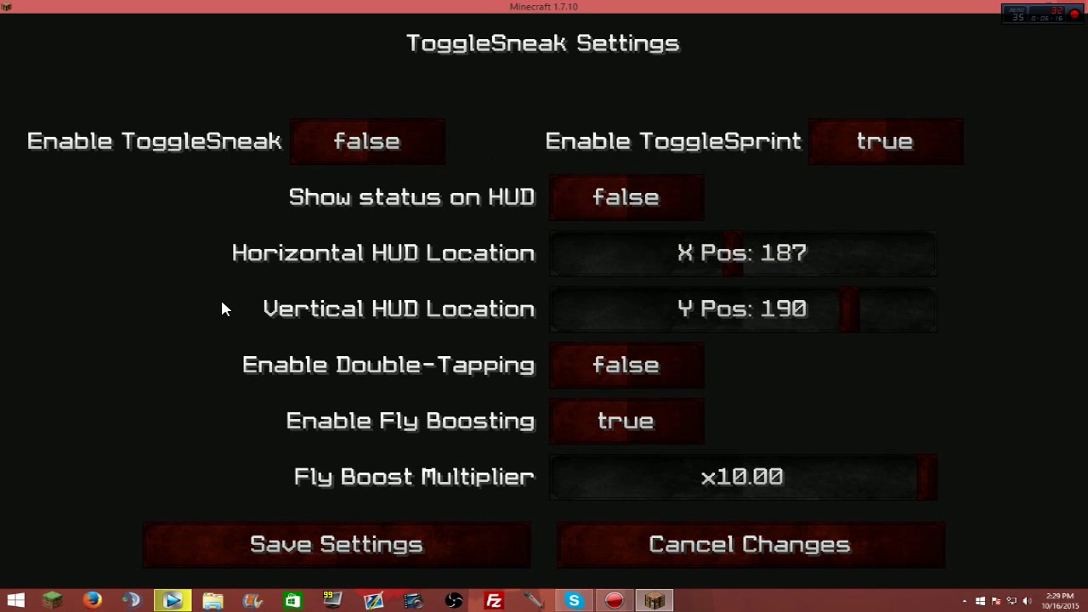
pyautogui.click(382, 545)
pyautogui.click(392, 518)
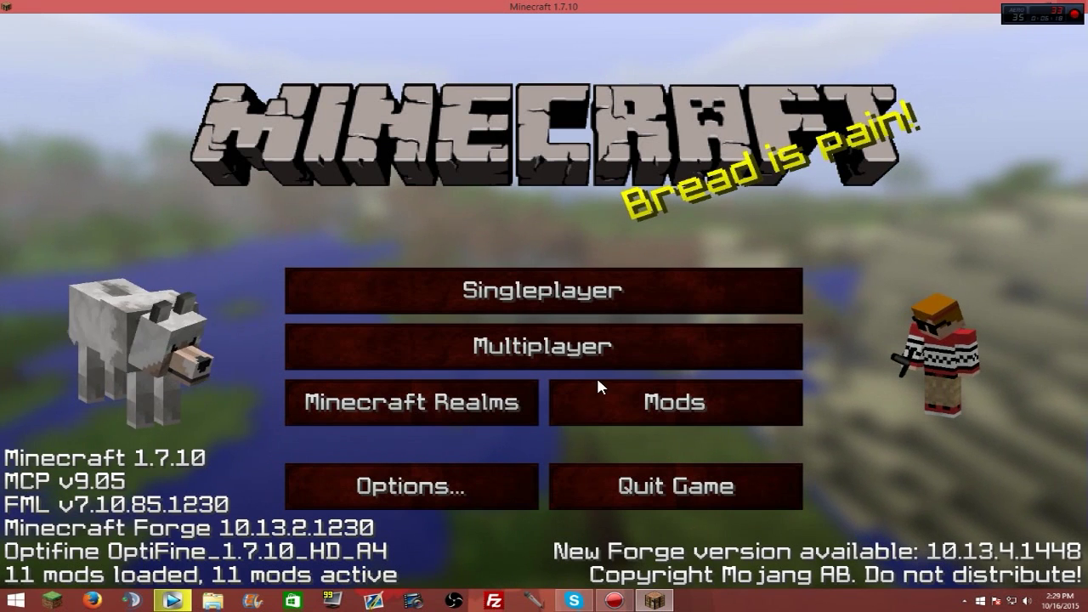
# Load the singleplayer world again and run forward in front-facing third-person view to check the HUD
pyautogui.click(573, 297)
pyautogui.doubleClick(505, 226)
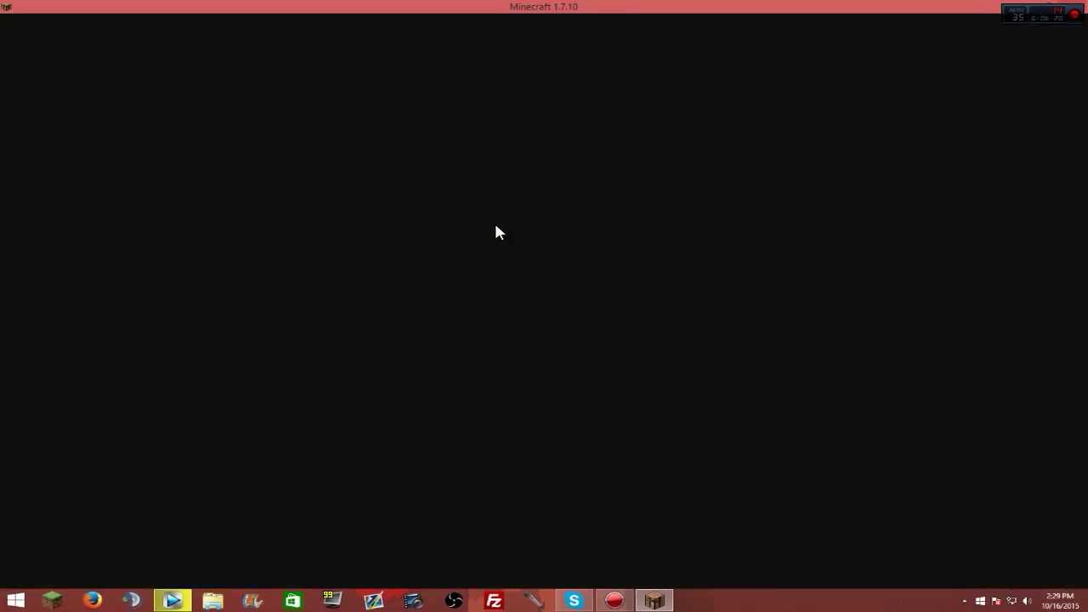
pyautogui.press('F5')
pyautogui.press('F5')
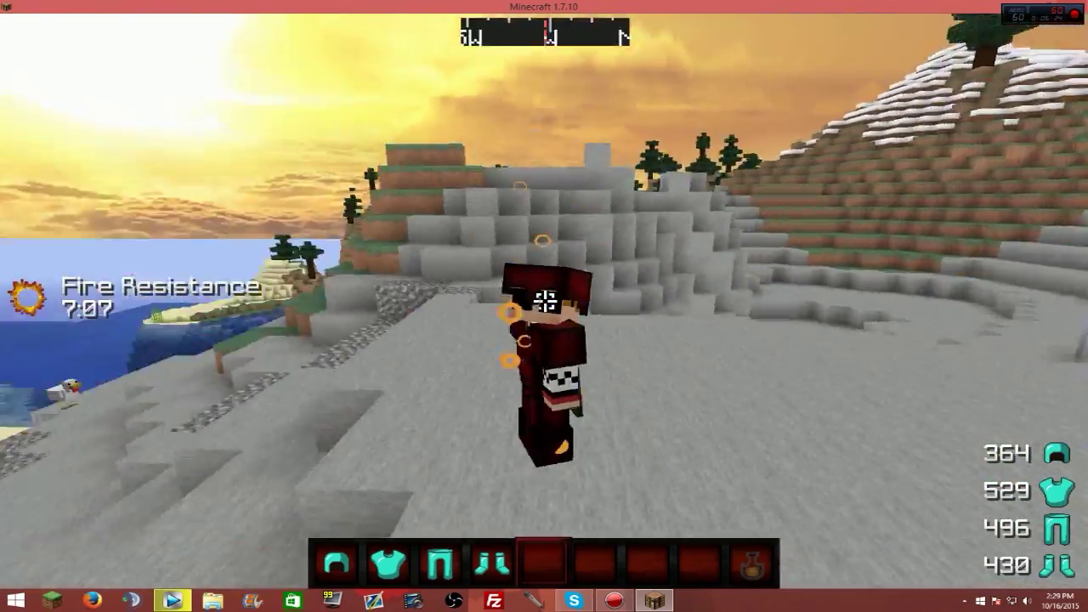
pyautogui.press('w')
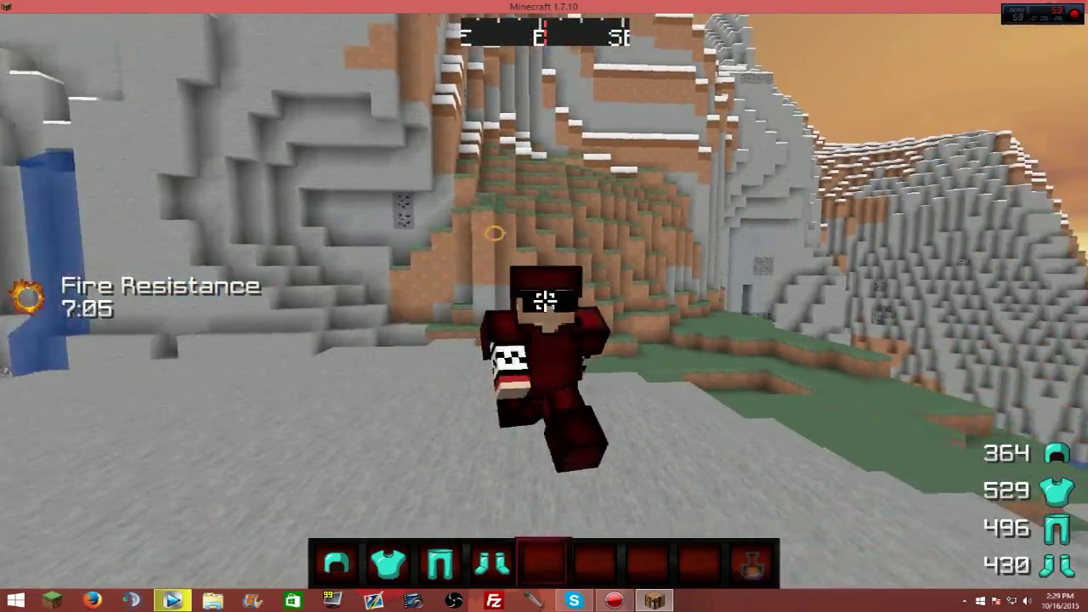